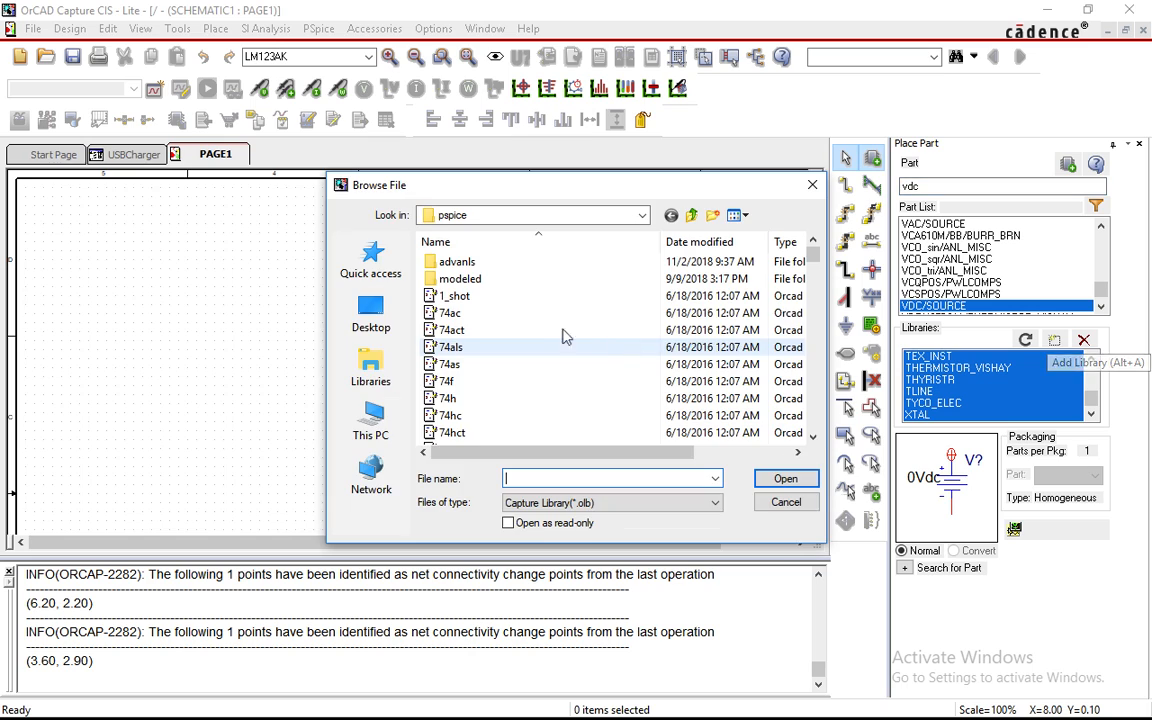
Step: Add all the Capture library files from the pspice folder to the part libraries
left_click(634, 215)
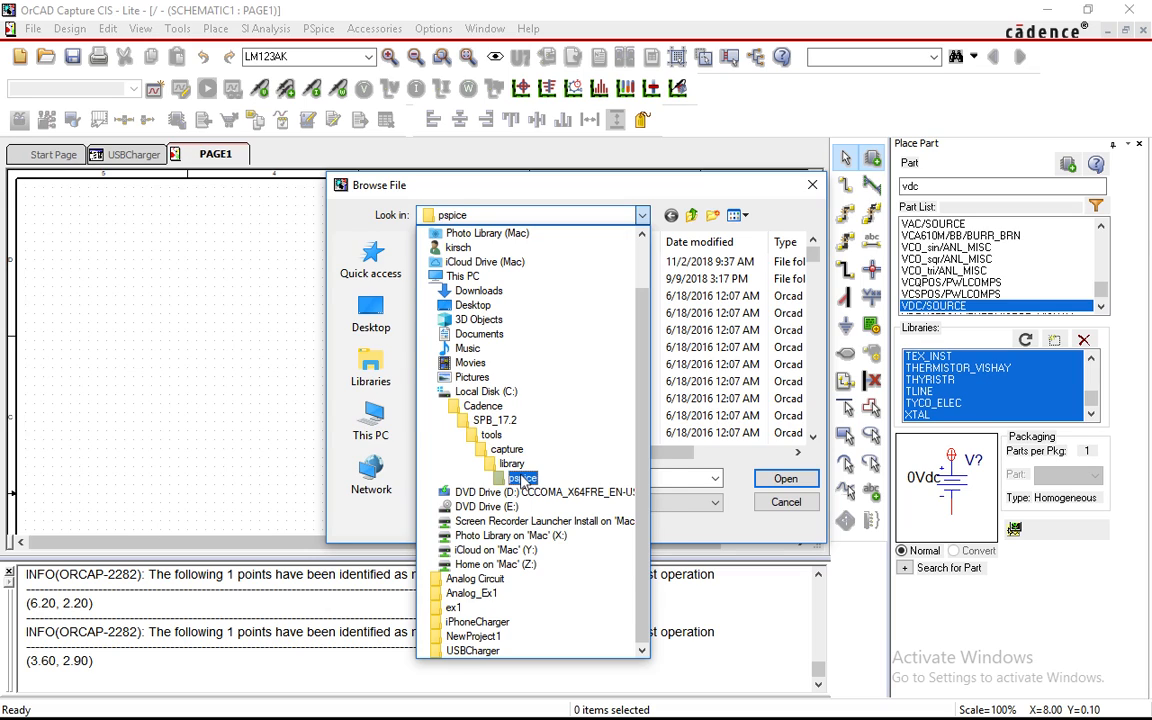
left_click(520, 479)
left_click(514, 347)
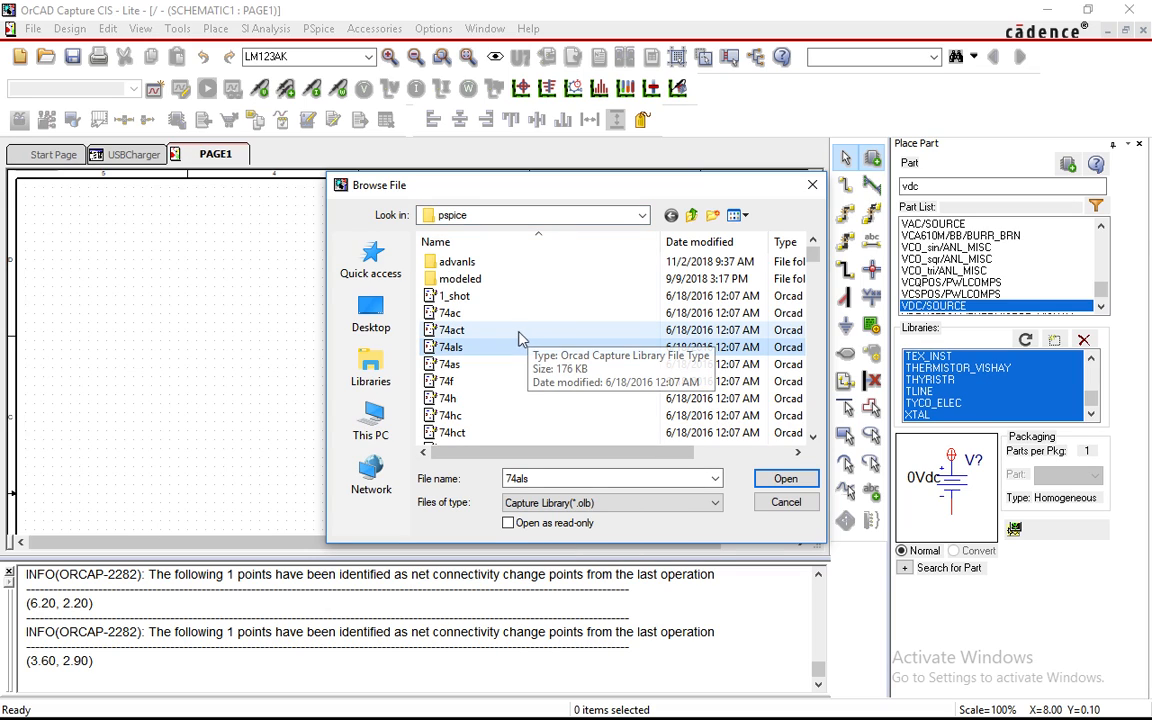
key("ctrl+a")
left_click(785, 479)
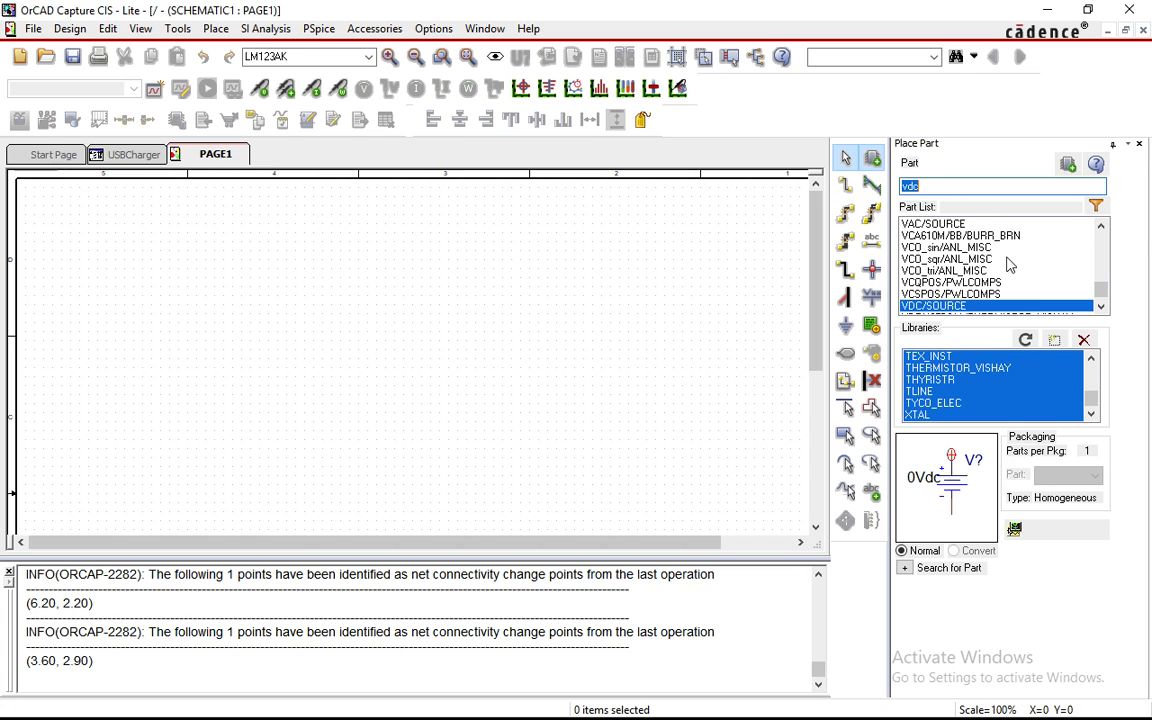
Step: Place one VDC/SOURCE voltage source on the left half of the schematic page and end placement
double_click(948, 308)
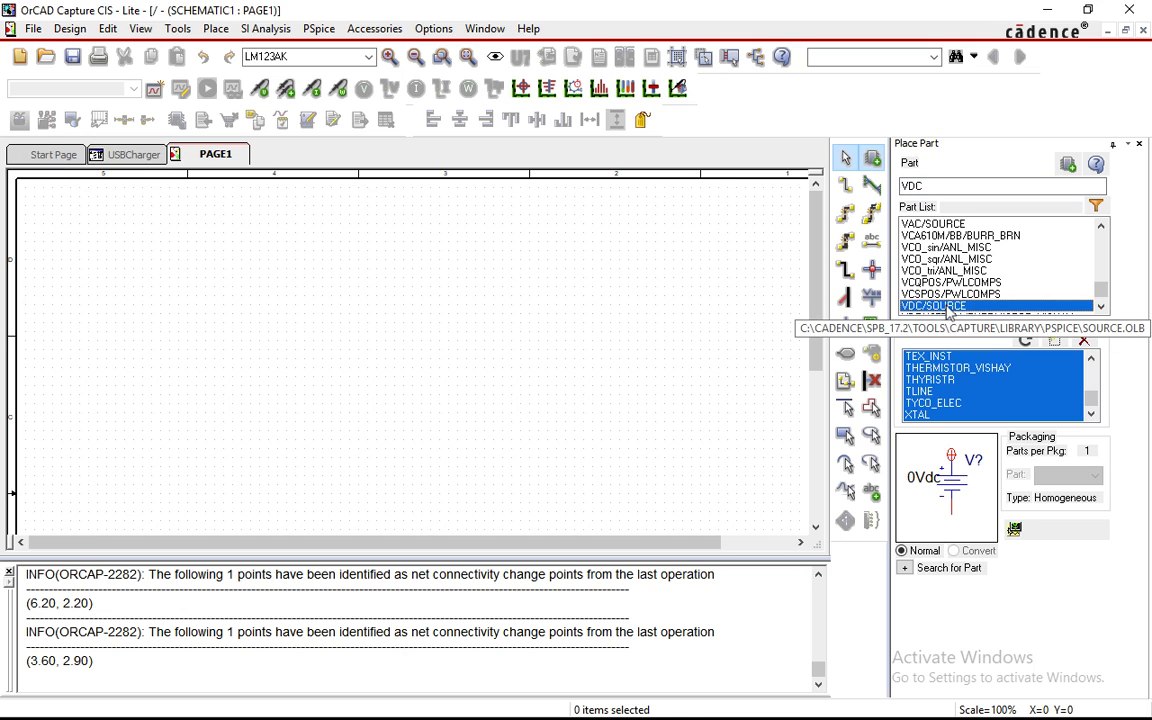
left_click(285, 300)
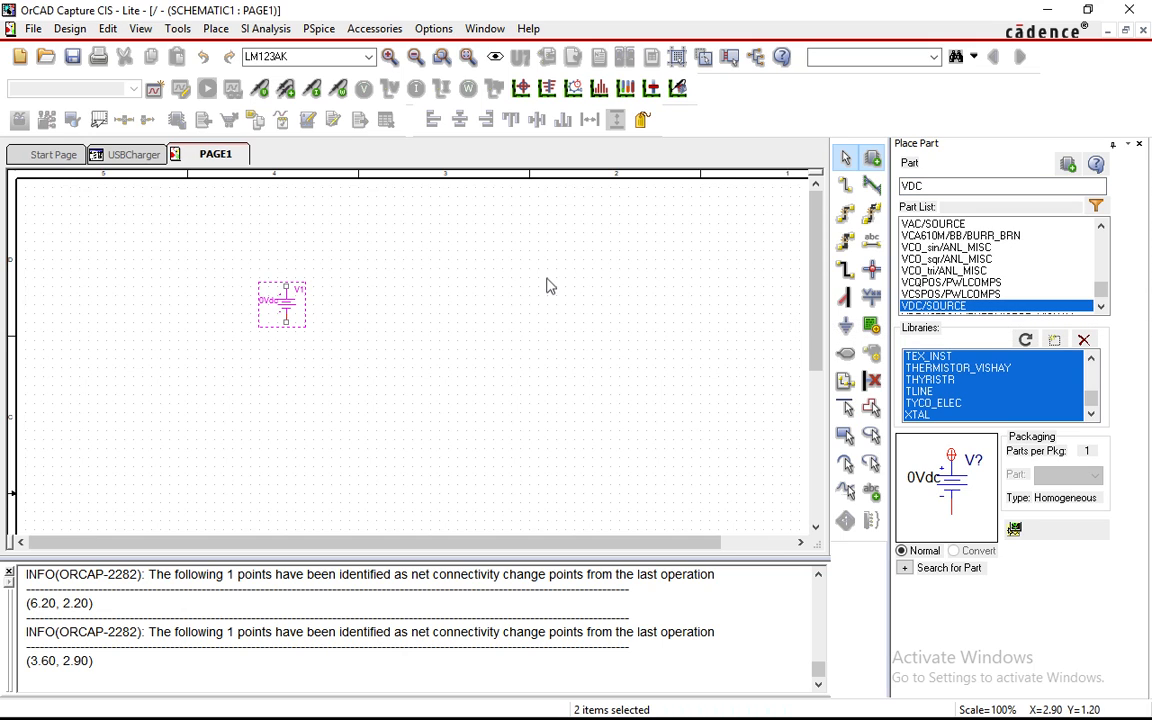
right_click(568, 286)
left_click(571, 290)
Step: Find part R and place three vertical R/ANALOG resistors in a column well to the right of the voltage source
double_click(931, 185)
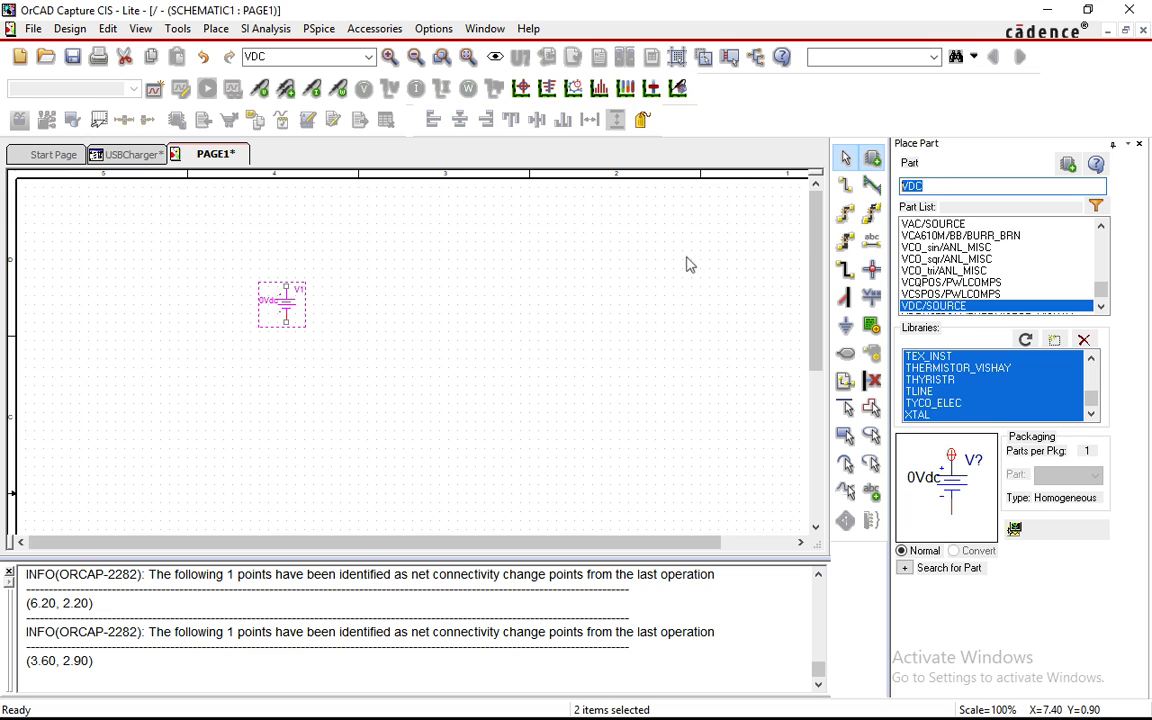
type("R")
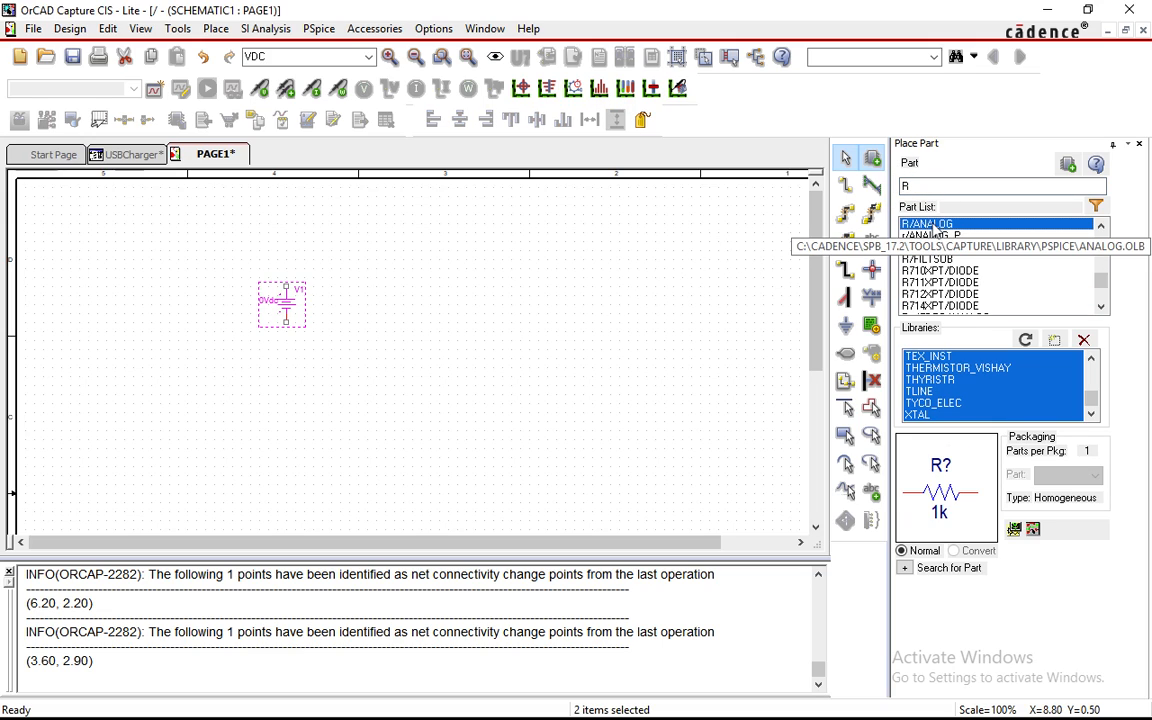
double_click(932, 226)
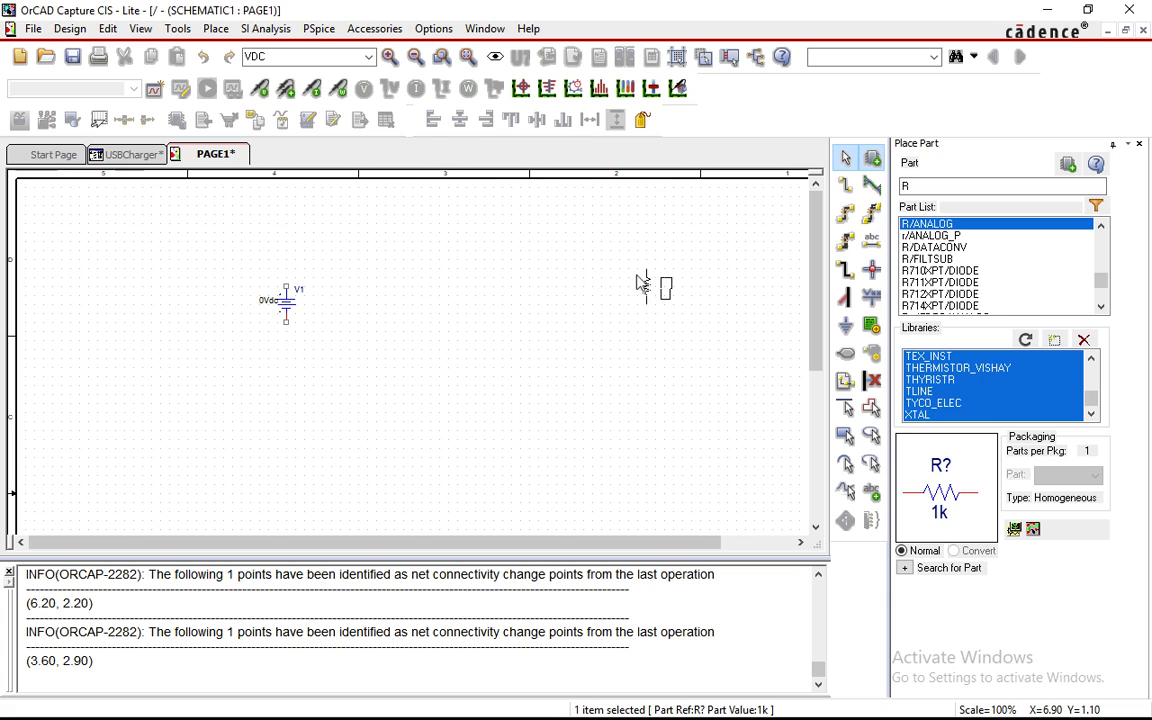
left_click(646, 268)
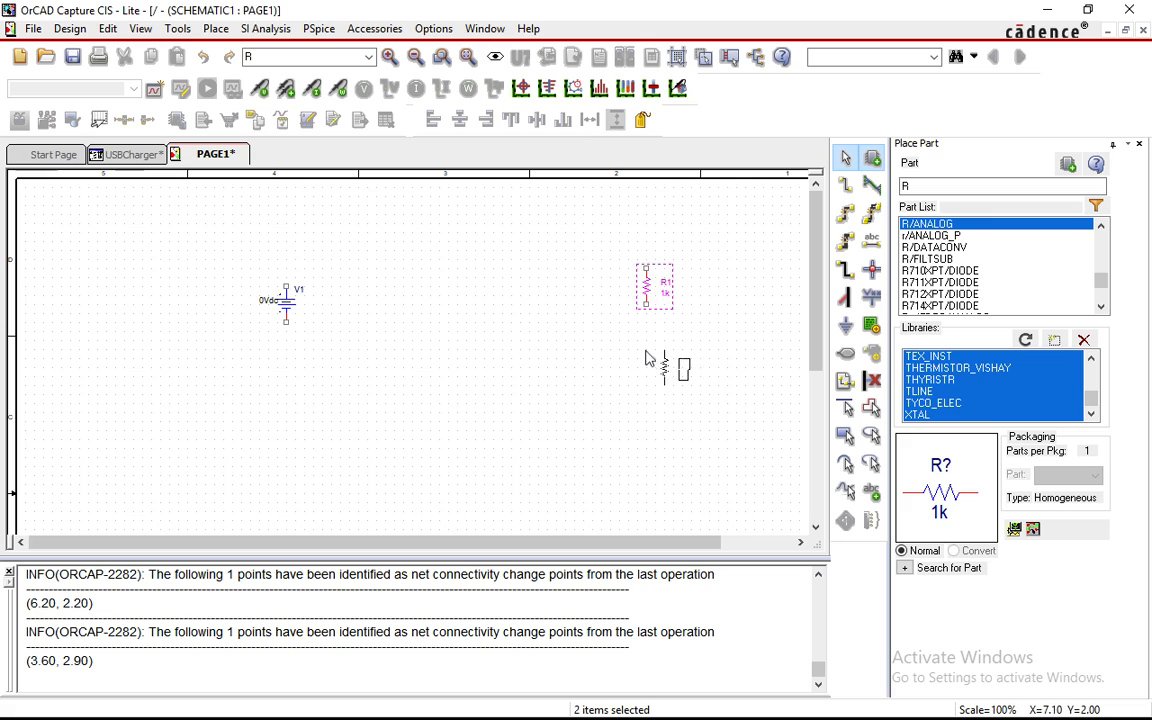
left_click(646, 342)
key("Escape")
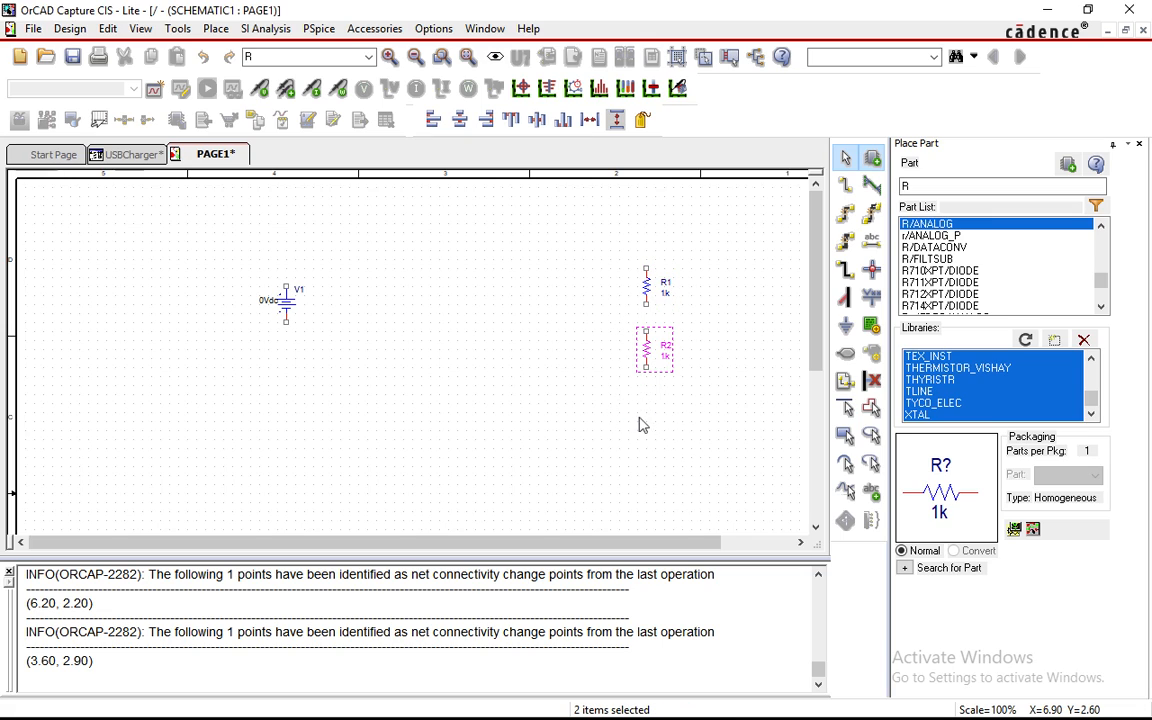
left_click(646, 408)
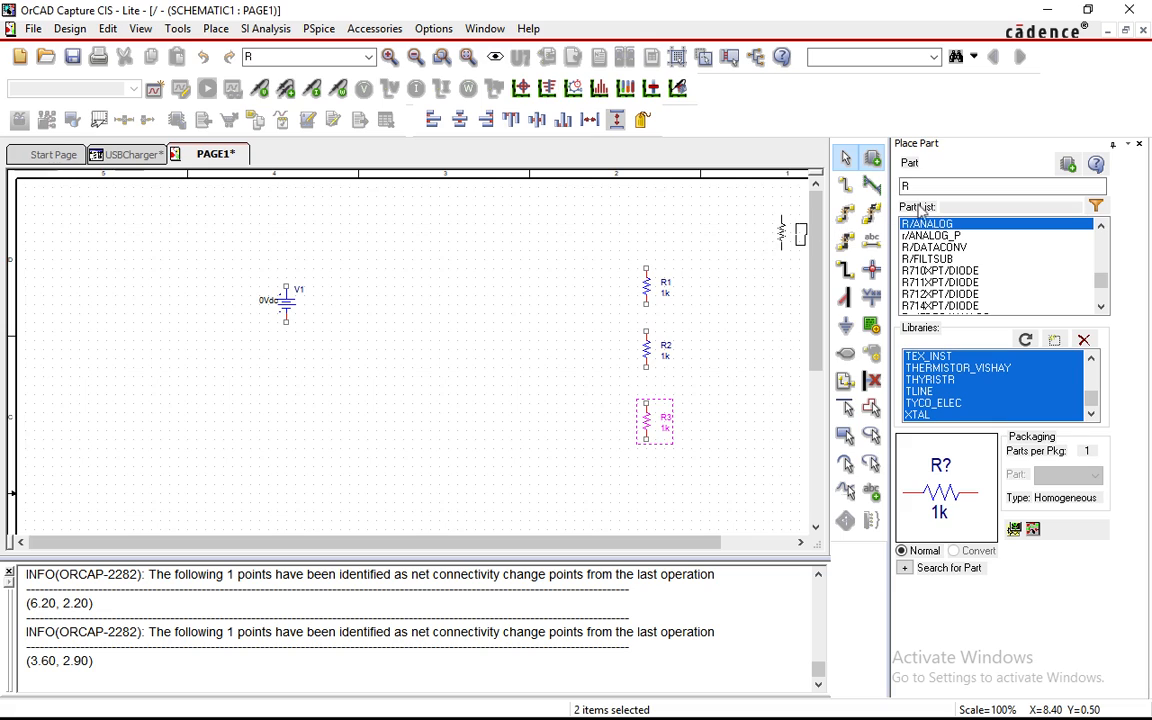
Step: Find part C and place two vertical C/ANALOG capacitors, one beside the voltage source and one beside the middle resistor
double_click(919, 186)
type("c")
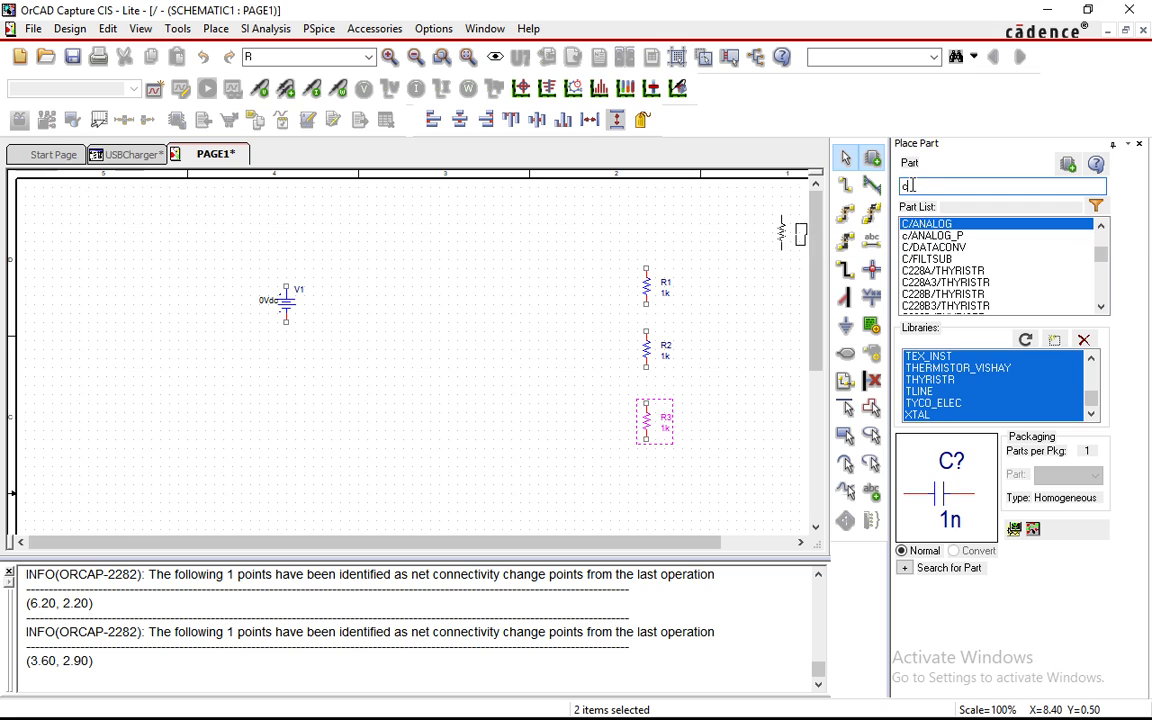
double_click(939, 234)
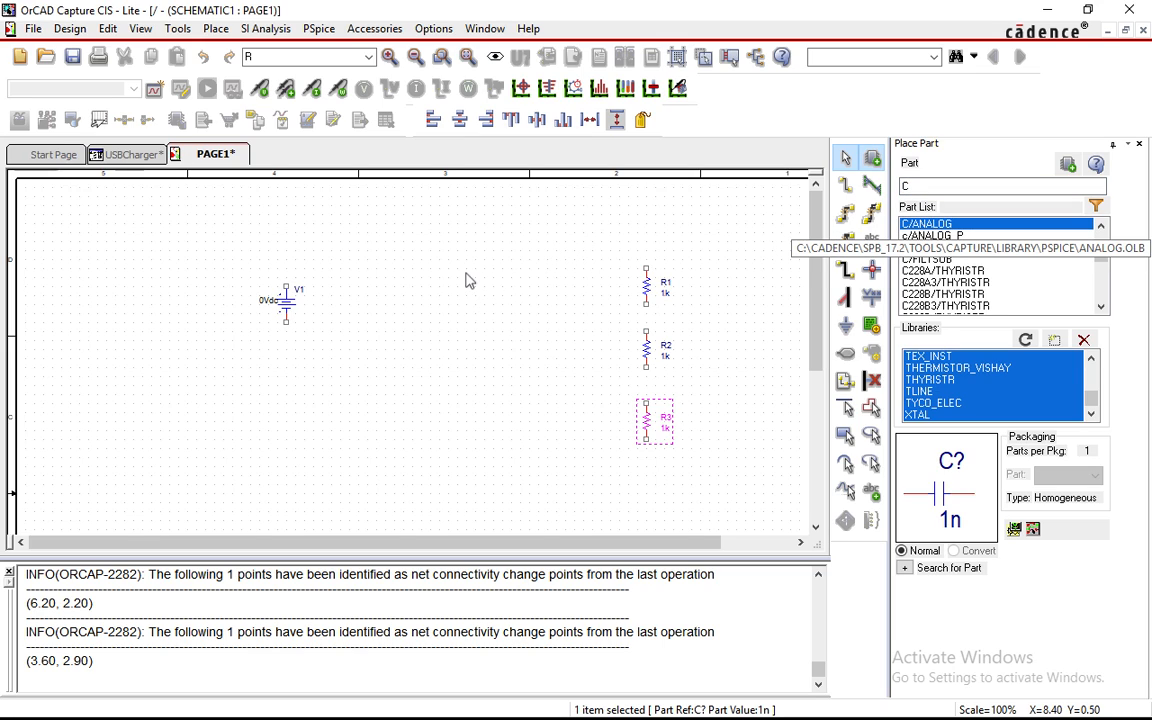
key("r")
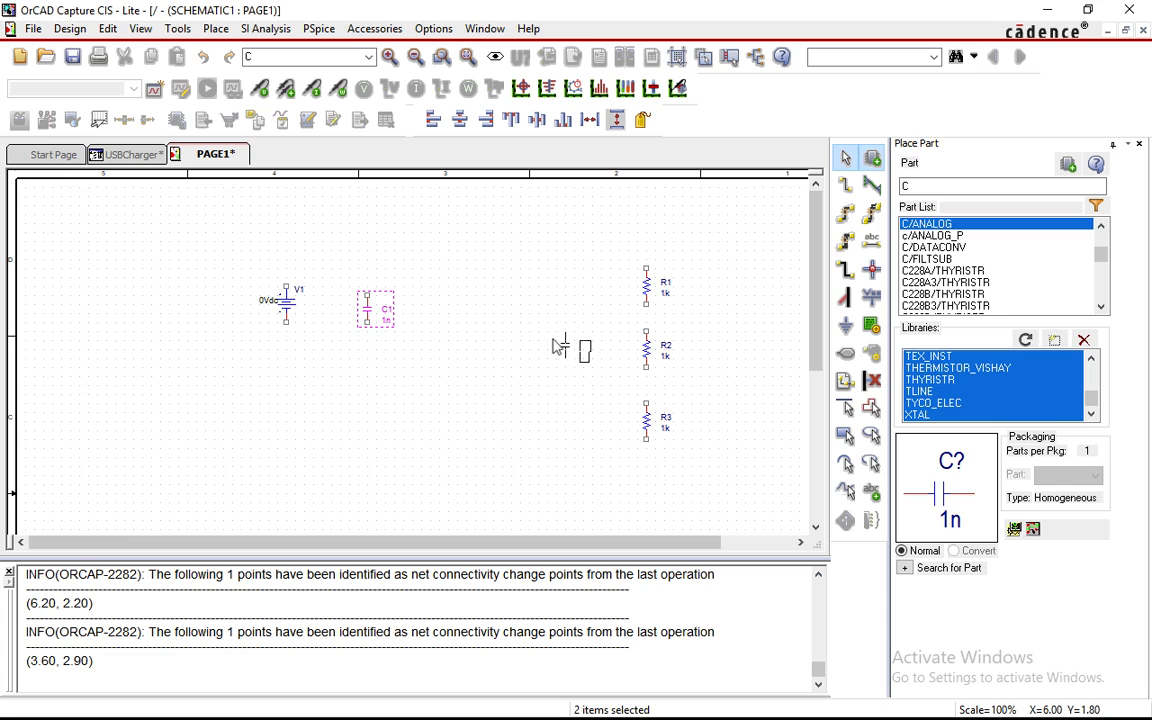
left_click(488, 265)
right_click(457, 243)
left_click(550, 247)
left_click(724, 227)
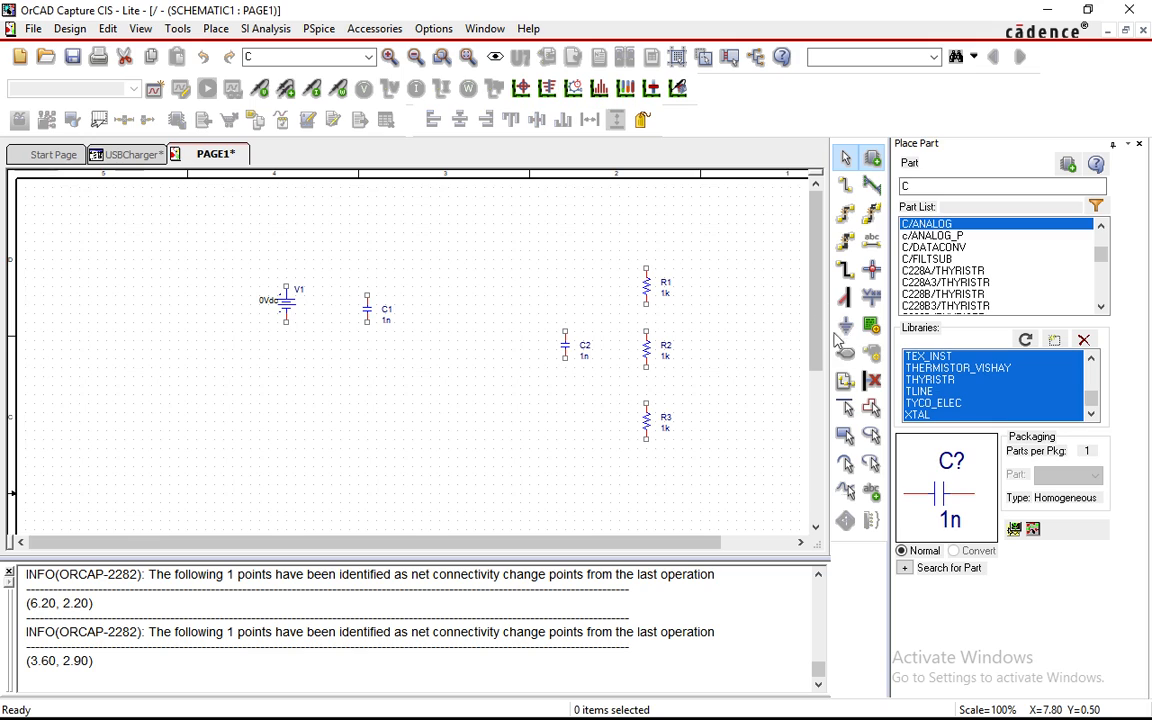
Step: Place a 0/CAPSYM ground symbol on the schematic, below the voltage source and first capacitor
key("g")
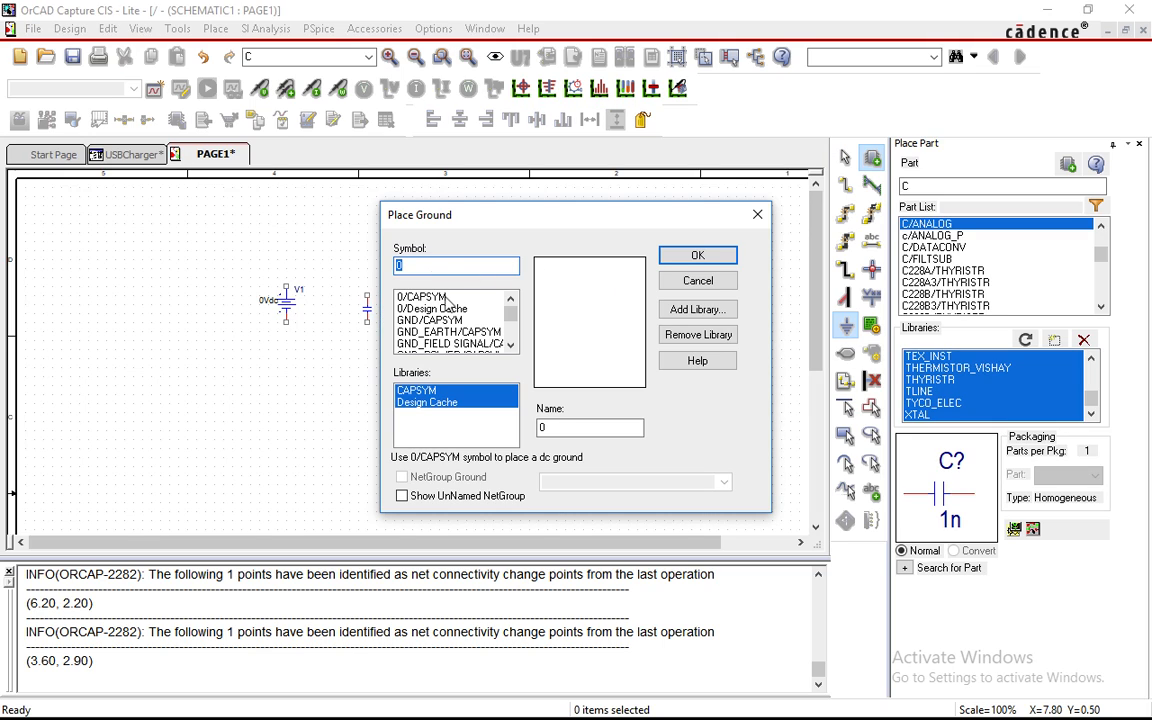
left_click(446, 298)
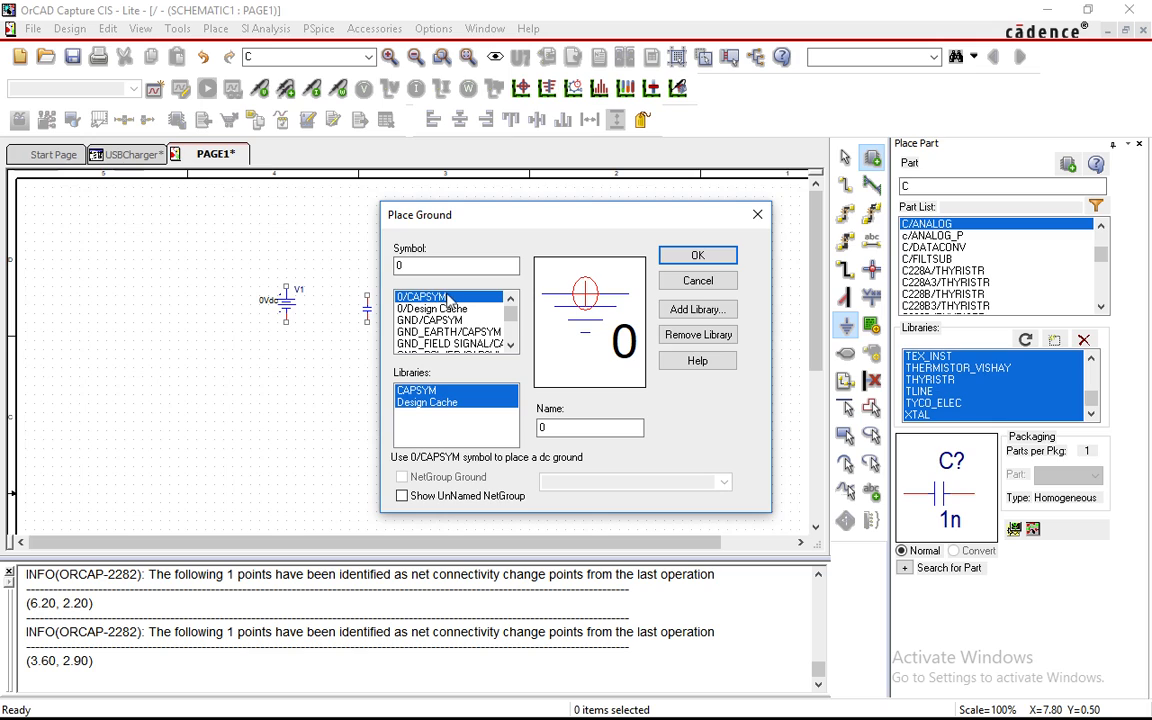
left_click(698, 256)
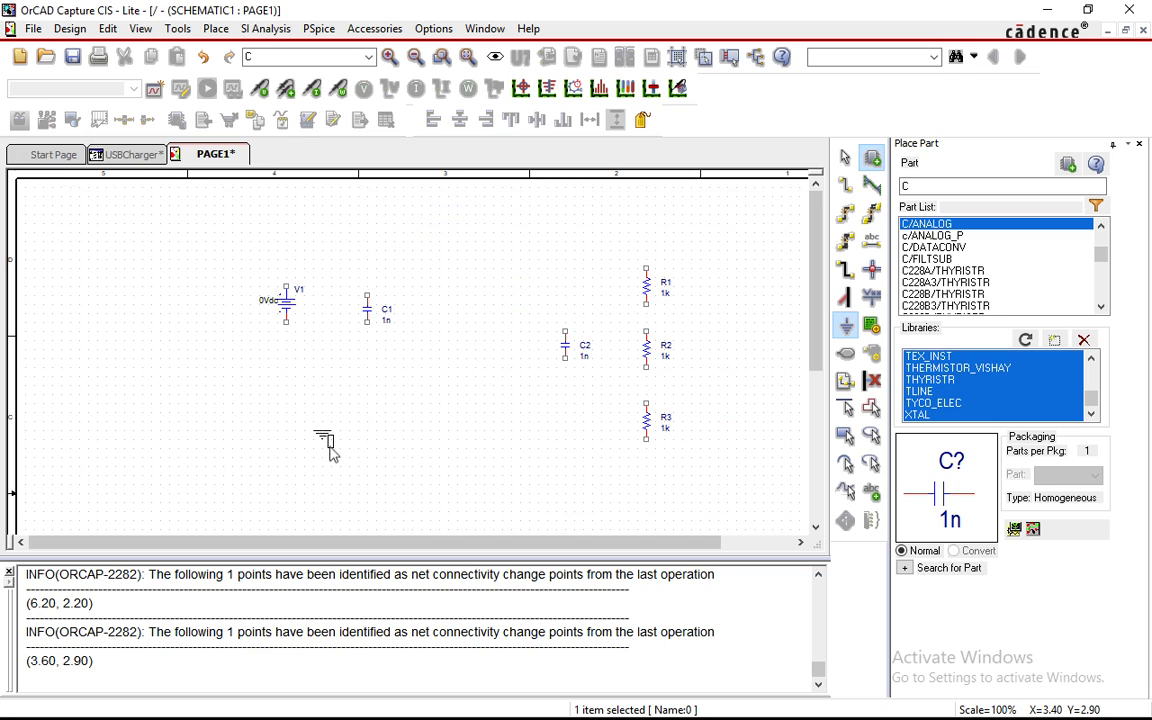
key("Escape")
right_click(451, 346)
left_click(466, 361)
left_click(381, 196)
Step: Search the PSpice parts for lm123ak and place the LM123AK positive voltage regulator above and to the right of C1
left_click(215, 28)
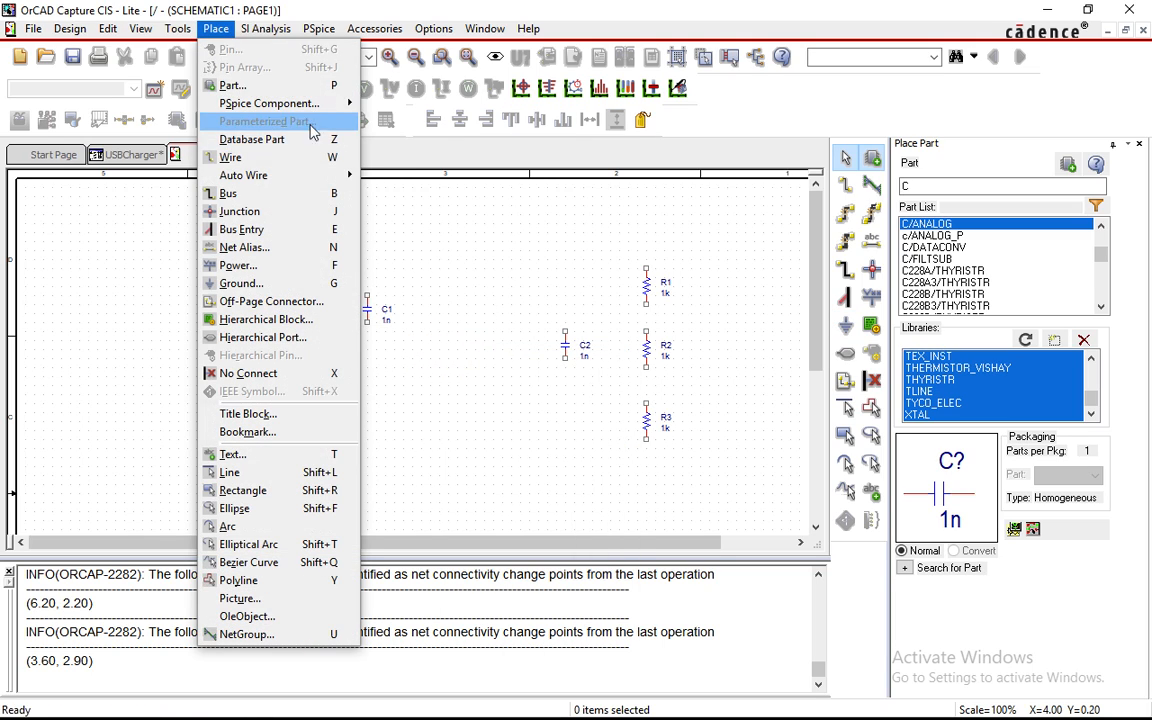
mouse_move(316, 104)
left_click(432, 275)
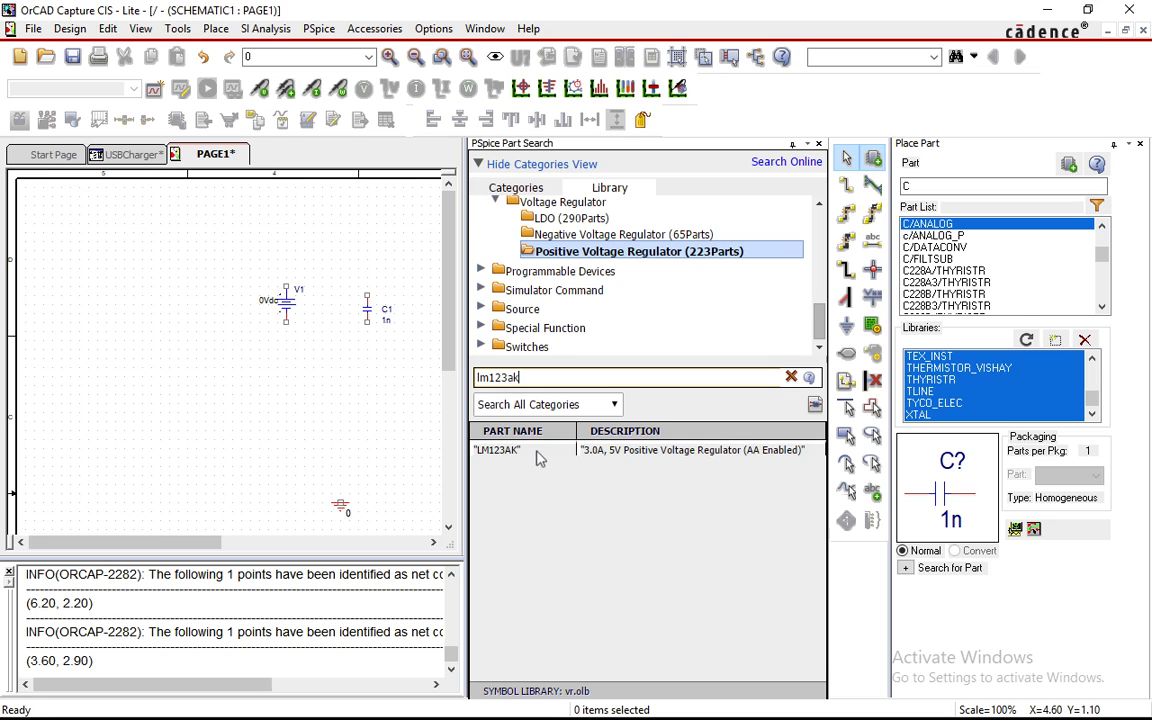
double_click(693, 455)
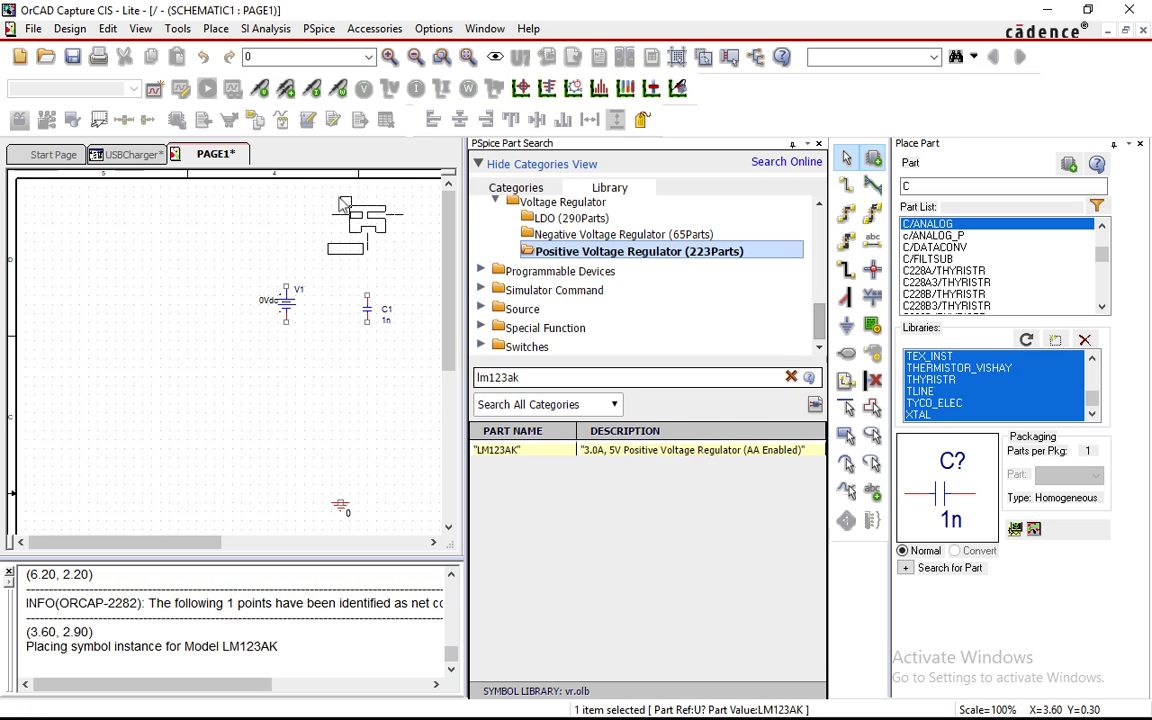
left_click(405, 255)
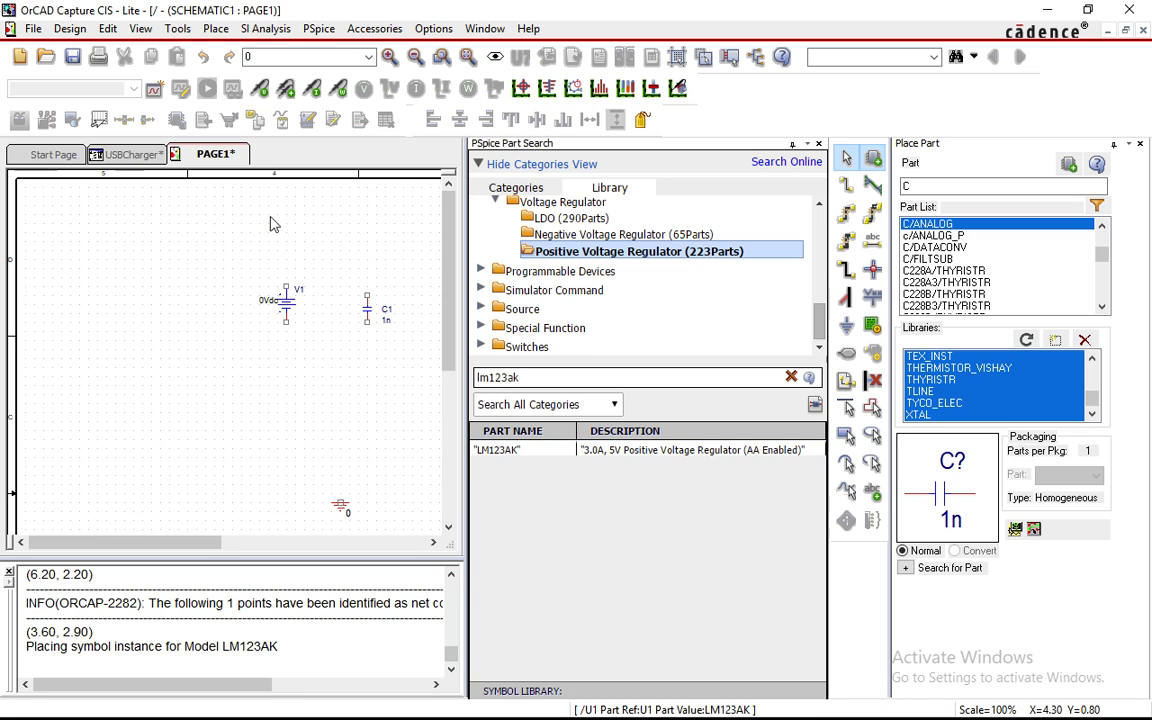
right_click(270, 224)
left_click(295, 226)
Step: Close both part browsers and shift the LM123AK regulator slightly up and to the right on the schematic
left_click(819, 144)
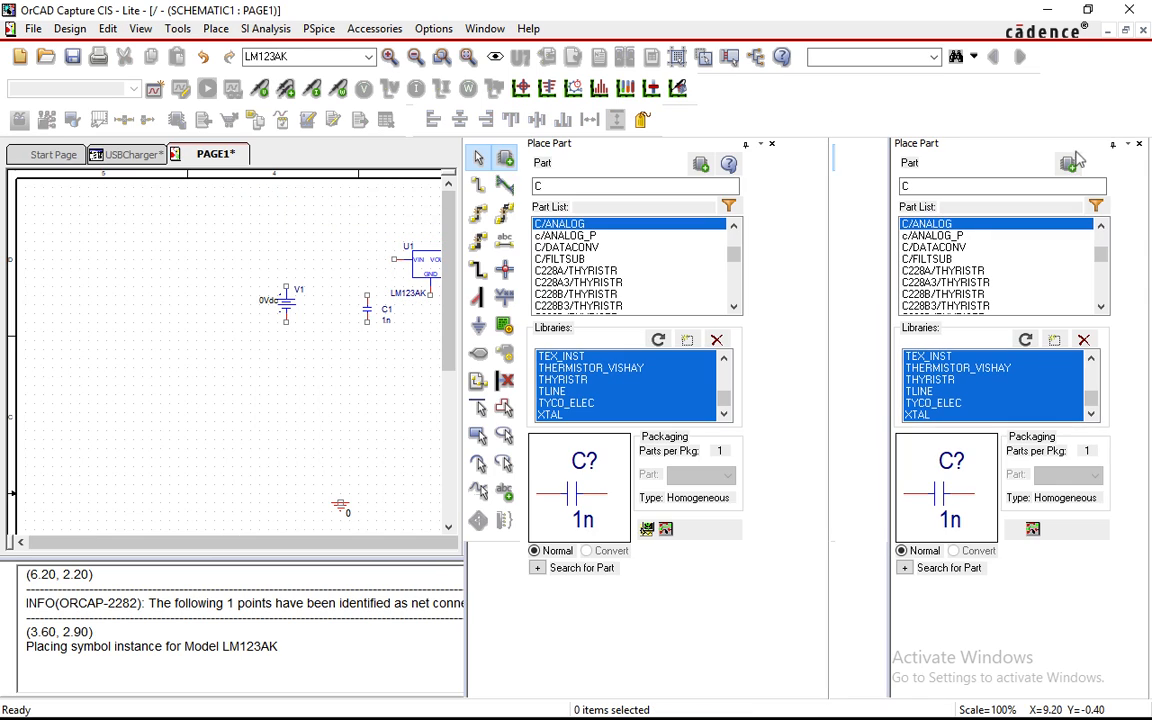
left_click(1141, 145)
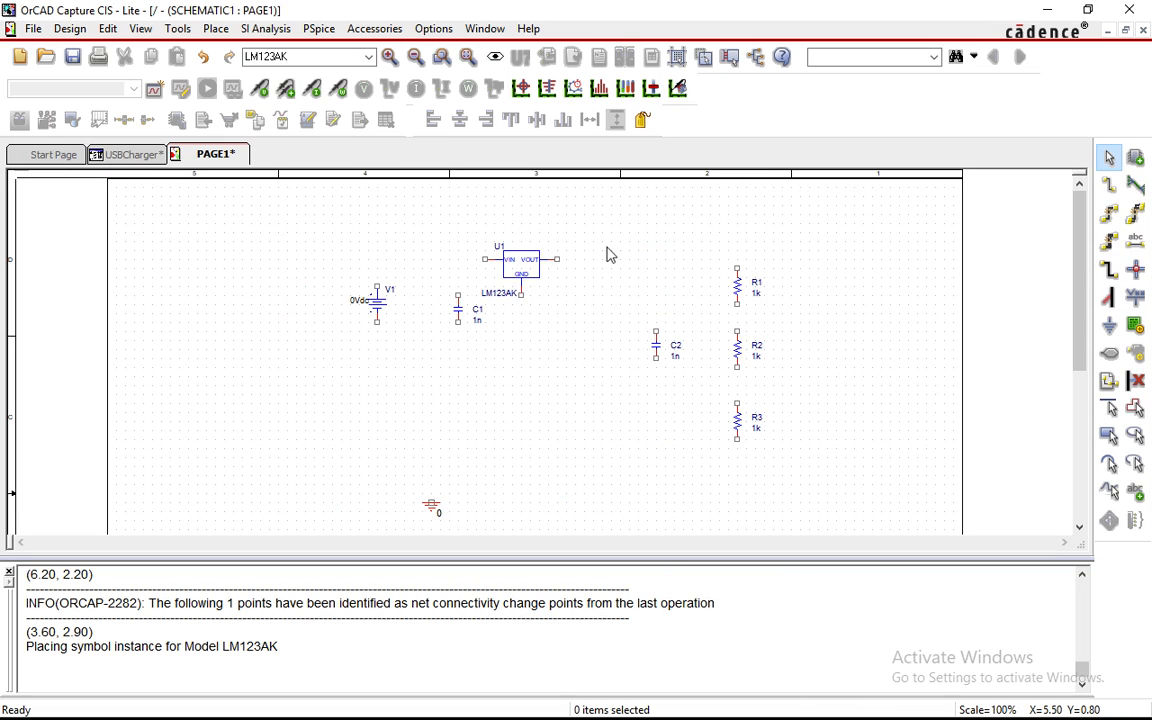
left_click_drag(527, 266, 563, 260)
left_click(404, 231)
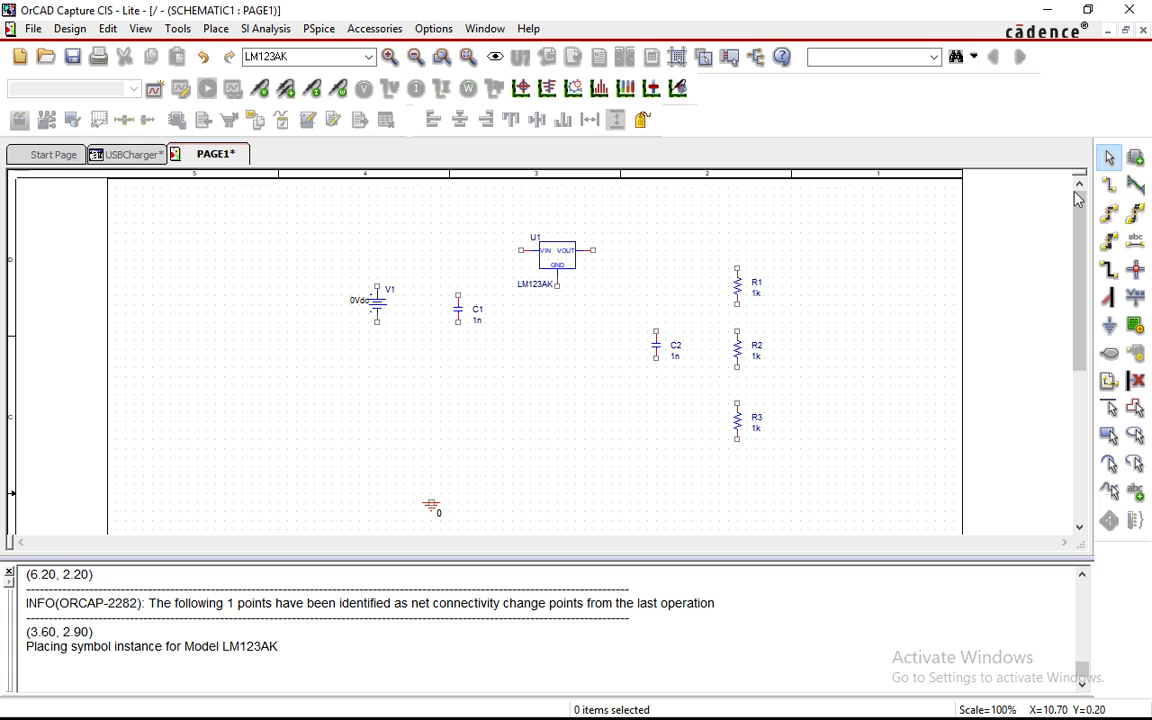
Step: Wire V1's positive terminal to the regulator's VIN pin and its VOUT pin to the upper end of R1
left_click(1109, 185)
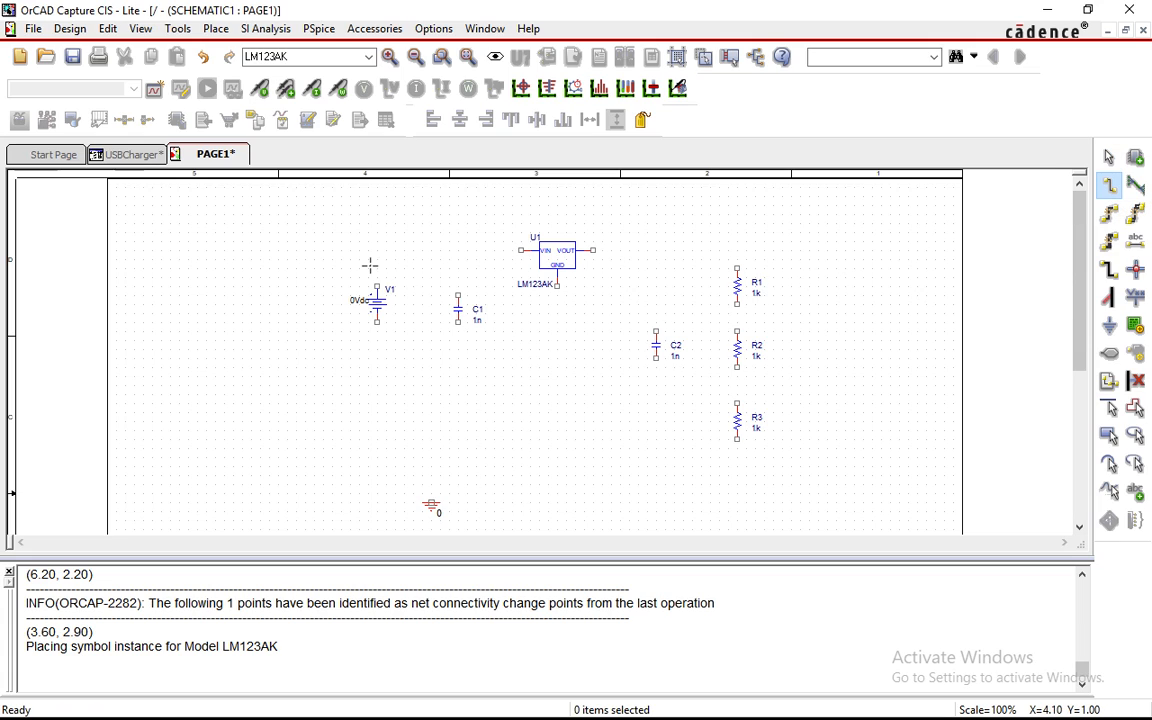
left_click(376, 287)
left_click(519, 249)
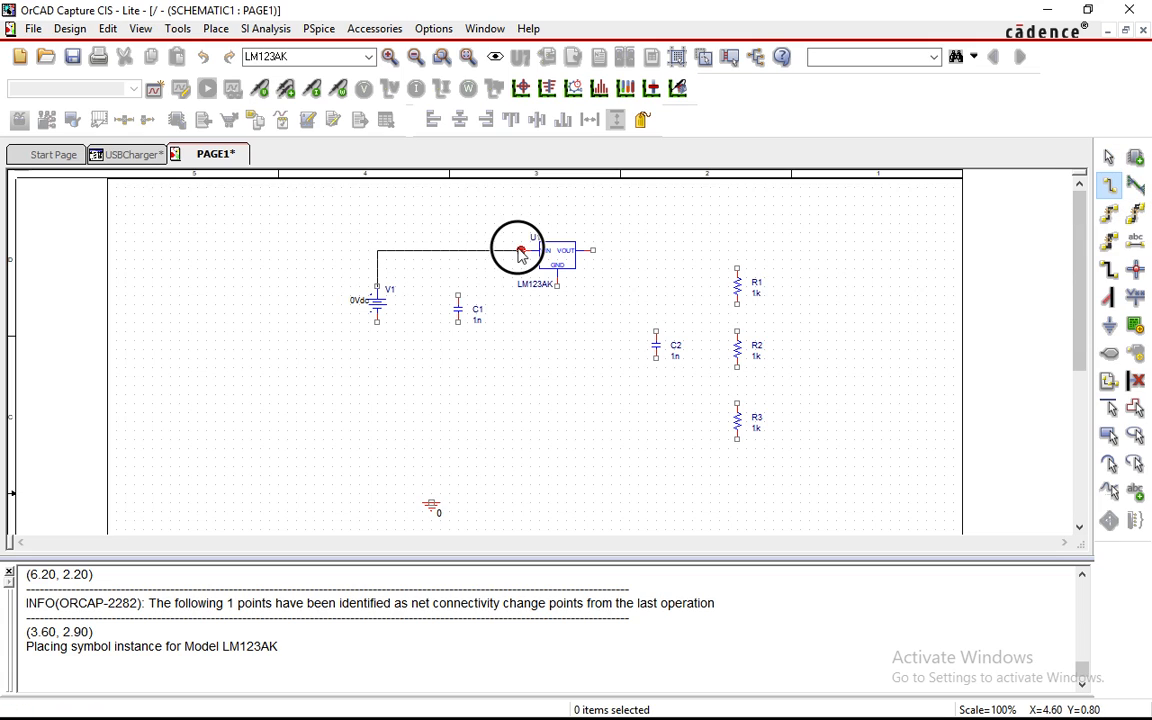
left_click(593, 249)
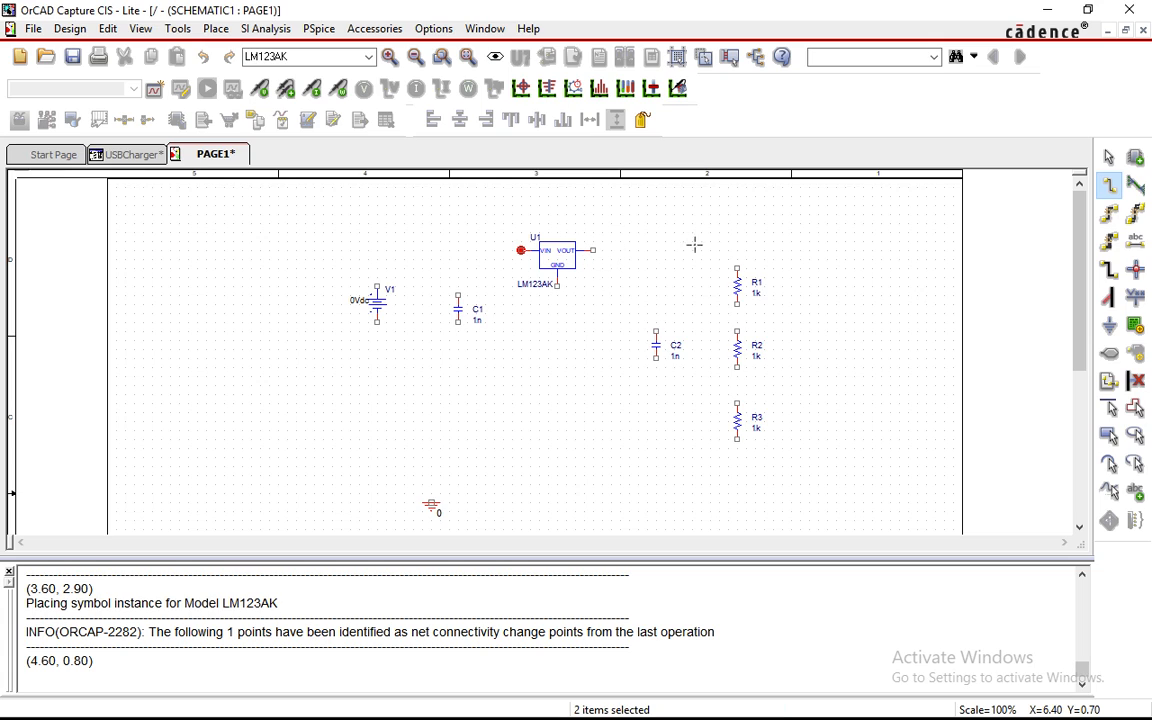
left_click(752, 274)
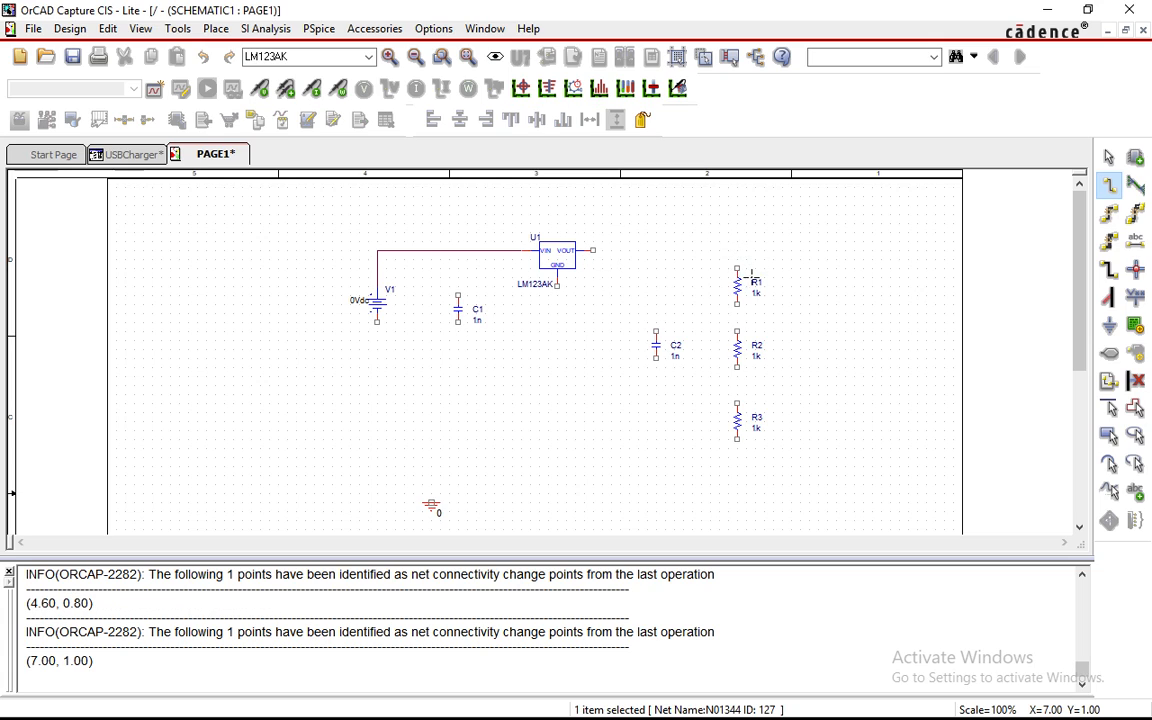
Step: Wire R1, R2 and R3 in series and run a return wire from R3's lower end to V1's negative terminal
left_click(737, 331)
left_click(737, 367)
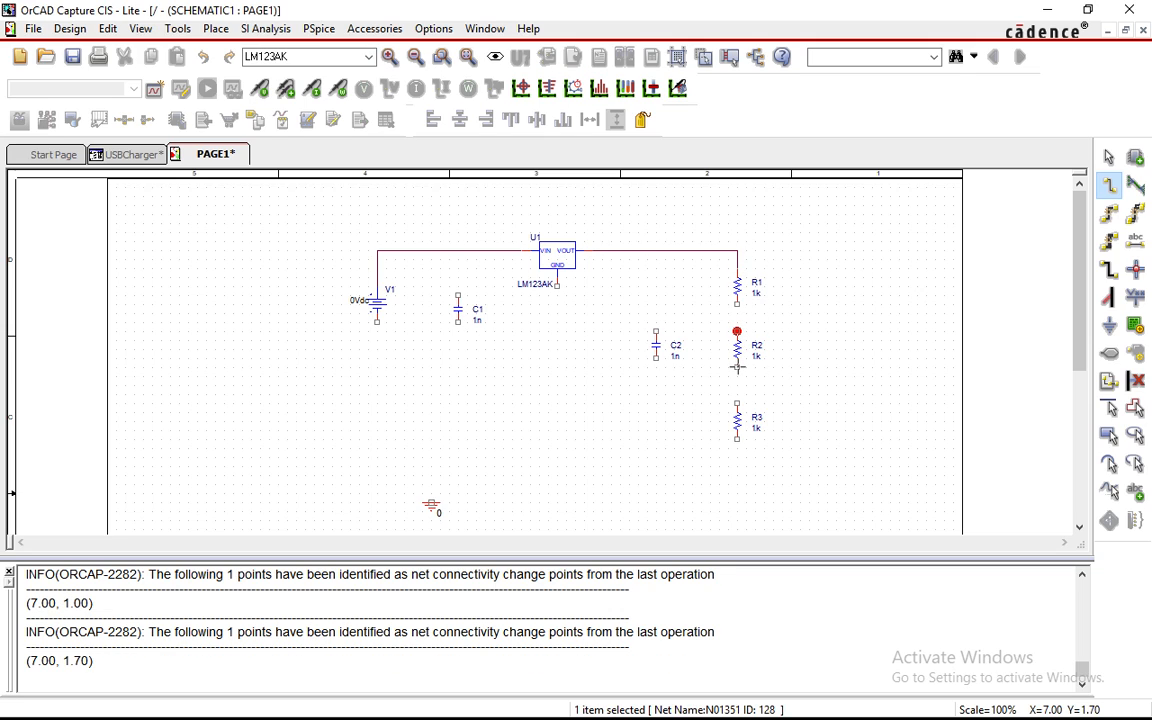
left_click(737, 403)
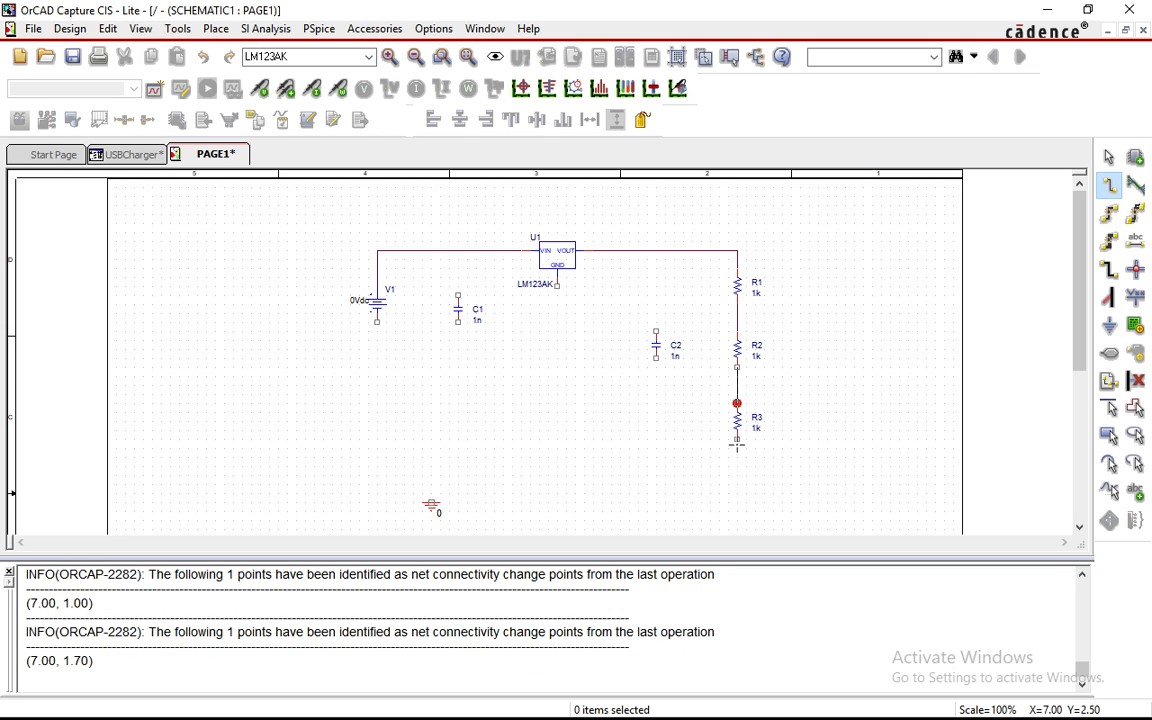
left_click(737, 440)
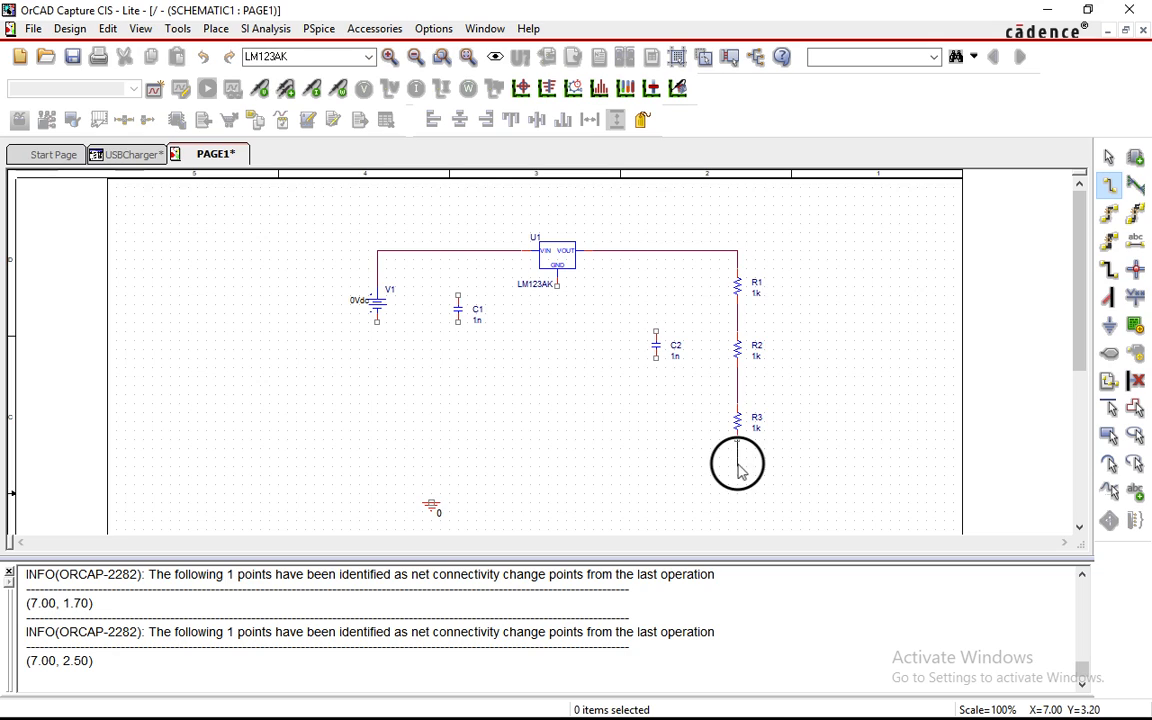
left_click(737, 464)
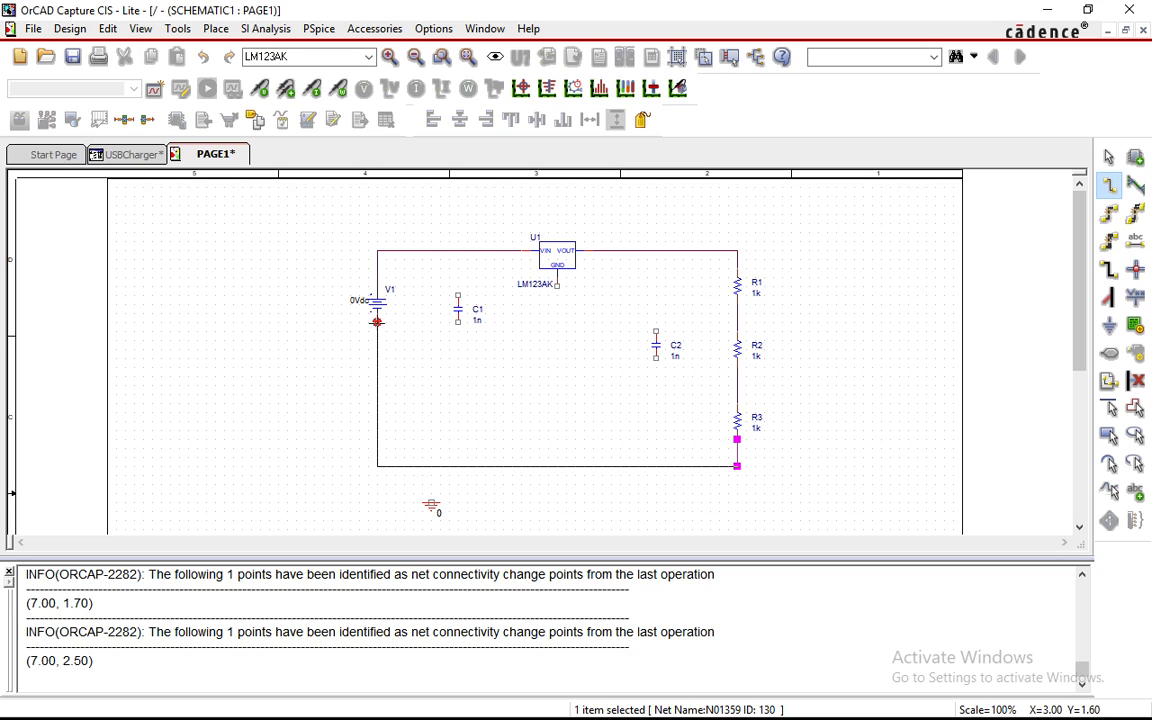
left_click(377, 321)
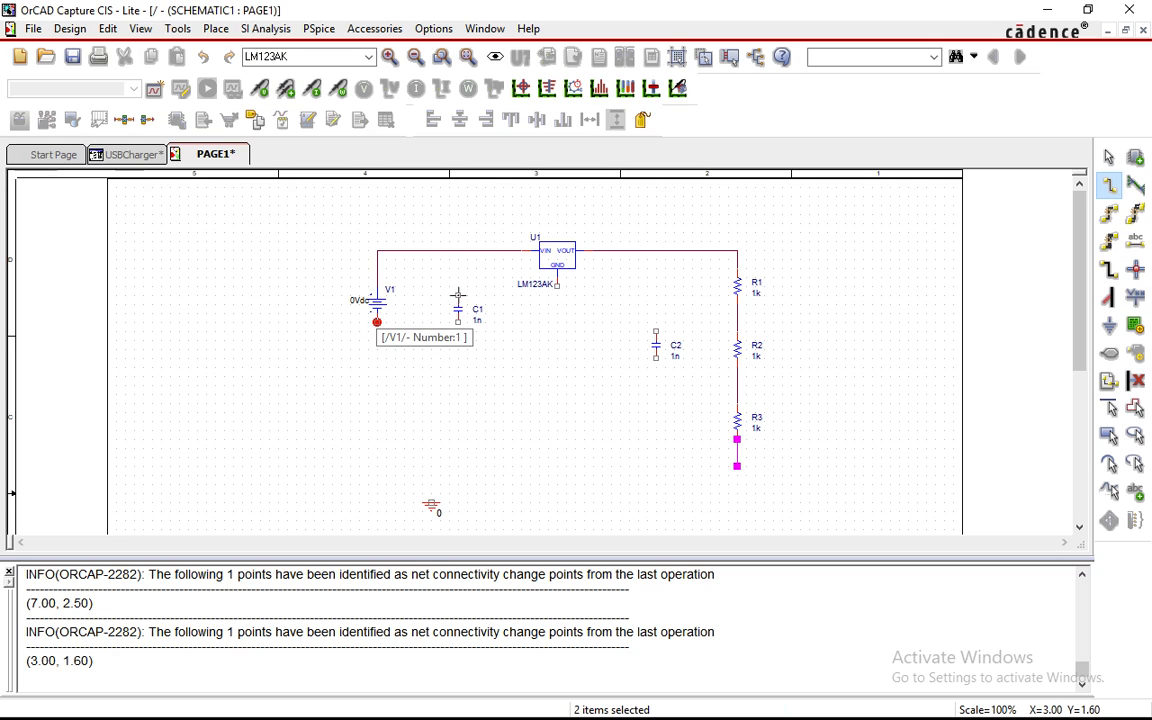
Step: Wire C1's upper pin to the line between V1 and the regulator's VIN pin
left_click(458, 295)
left_click(458, 250)
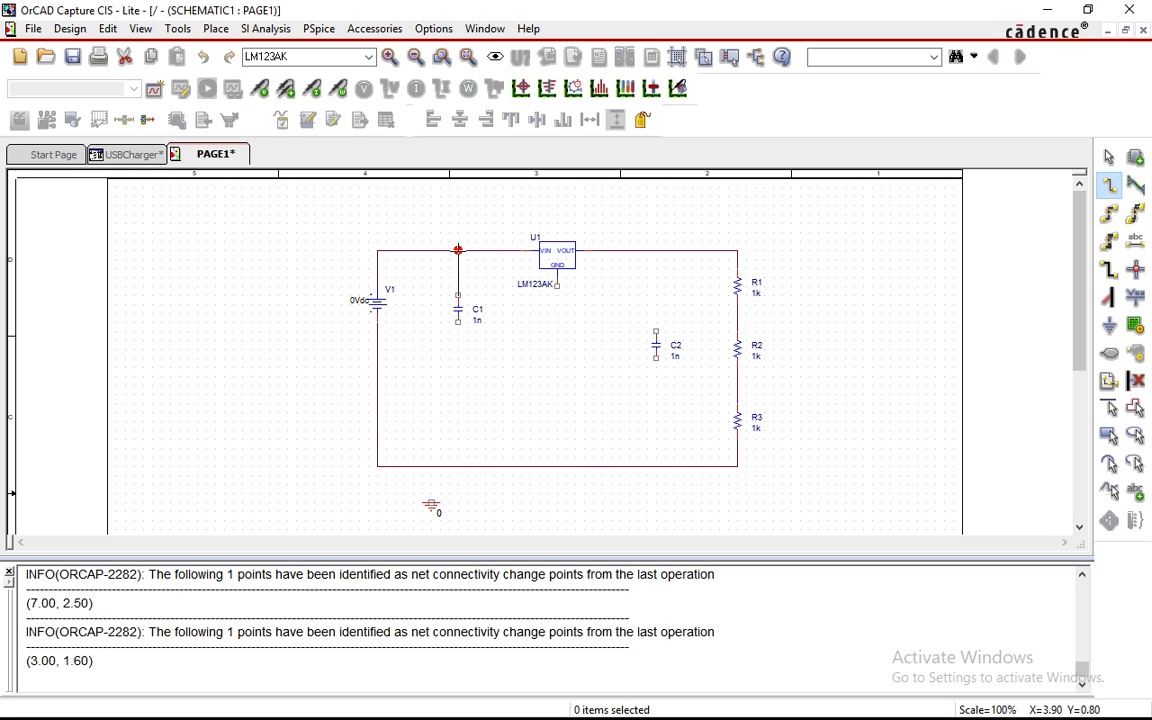
Step: Wire C1's lower pin to the return line, and connect C2 between the regulator's output line and the return line
left_click(458, 322)
left_click(458, 466)
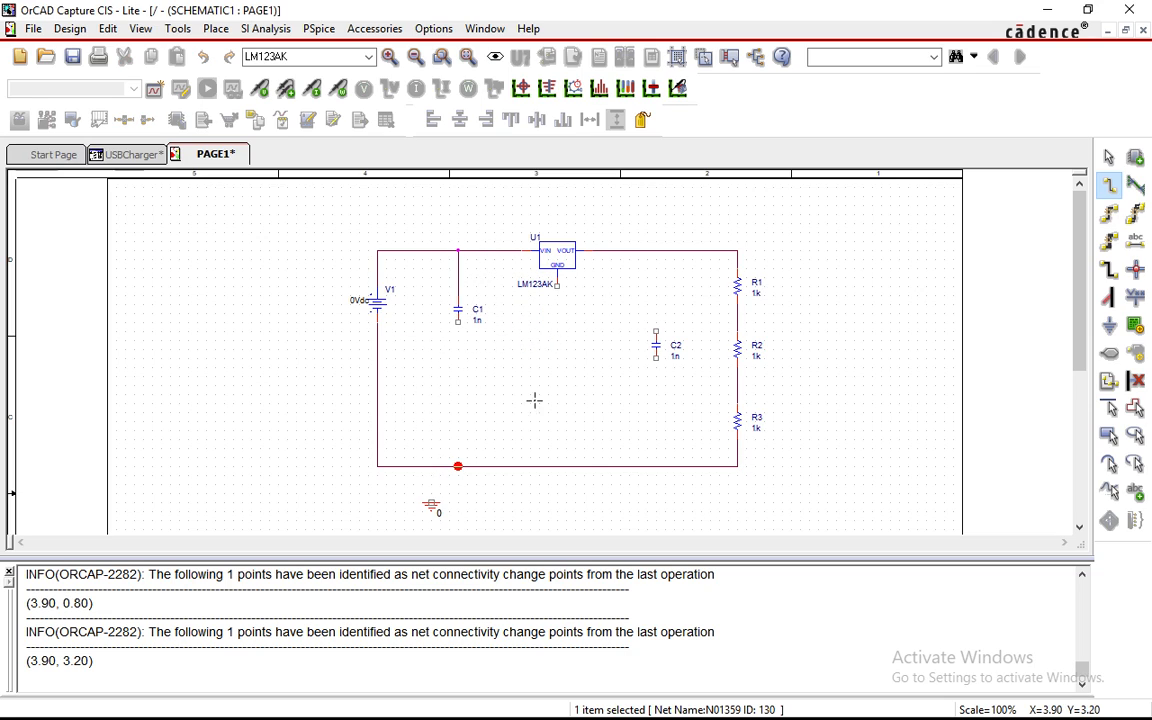
left_click(656, 250)
left_click(656, 333)
left_click(656, 358)
left_click(656, 466)
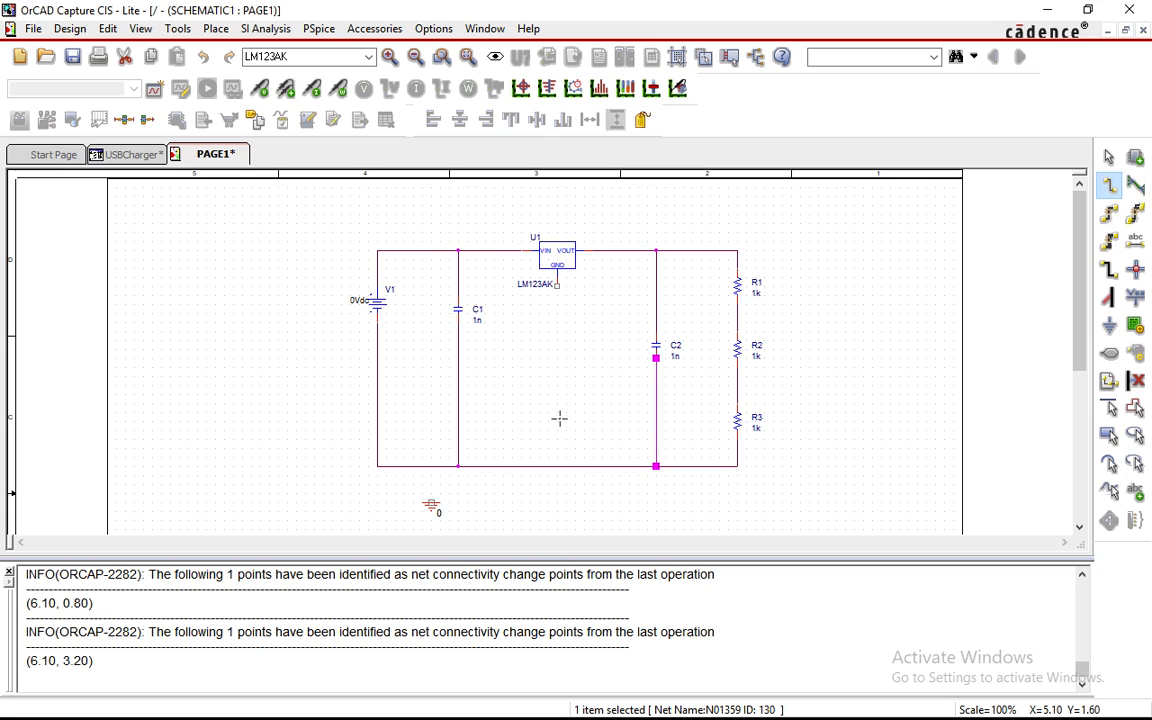
Step: Wire the regulator's GND pin down to the return line and connect the ground symbol to that line
left_click(557, 286)
left_click(557, 466)
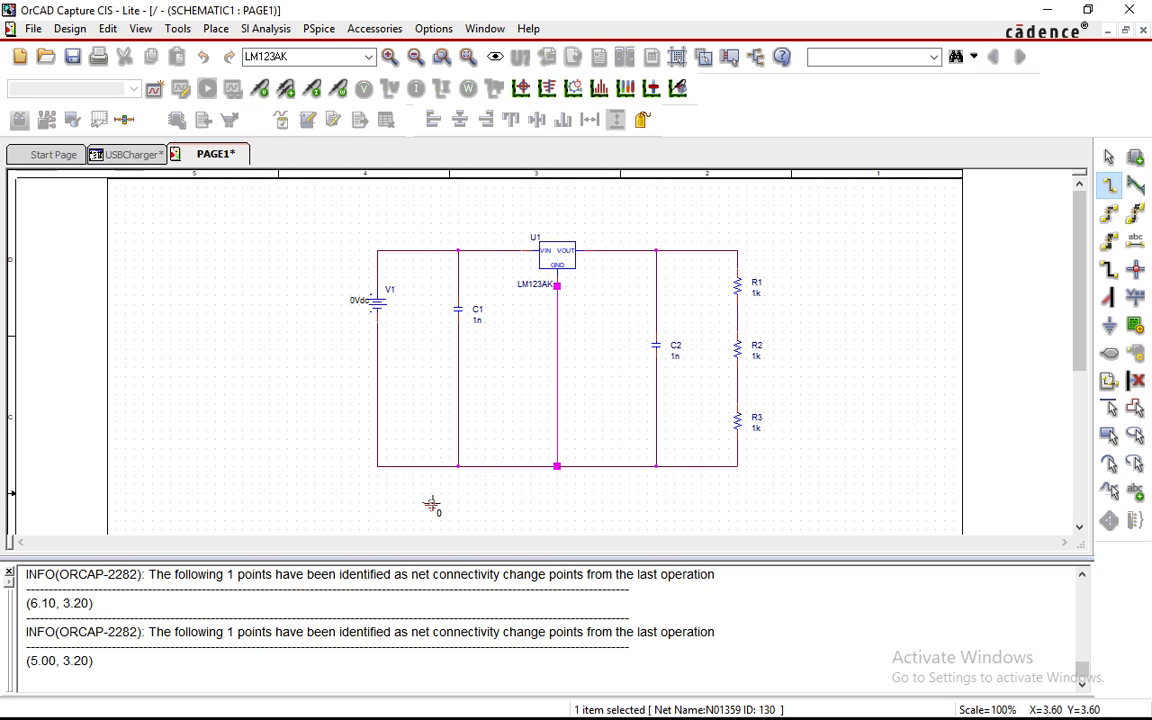
left_click(431, 466)
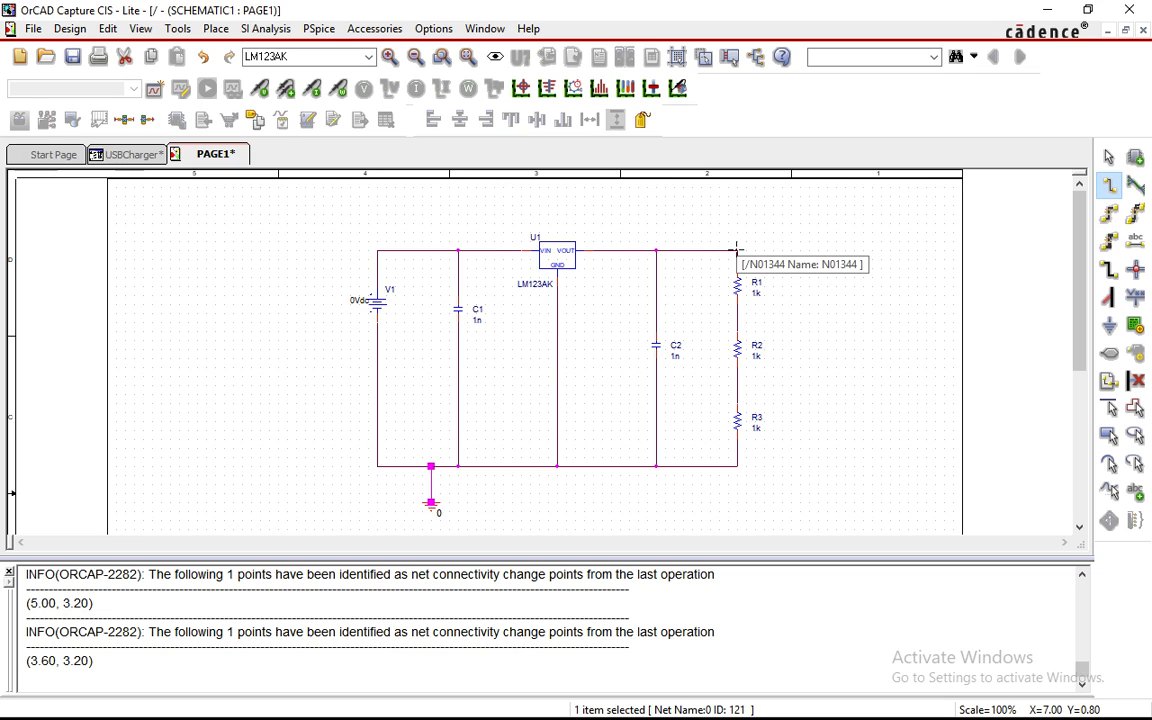
Step: Run an output wire from the node above R1 right and down to an open end at about X=8.60, Y=1.40
left_click(737, 250)
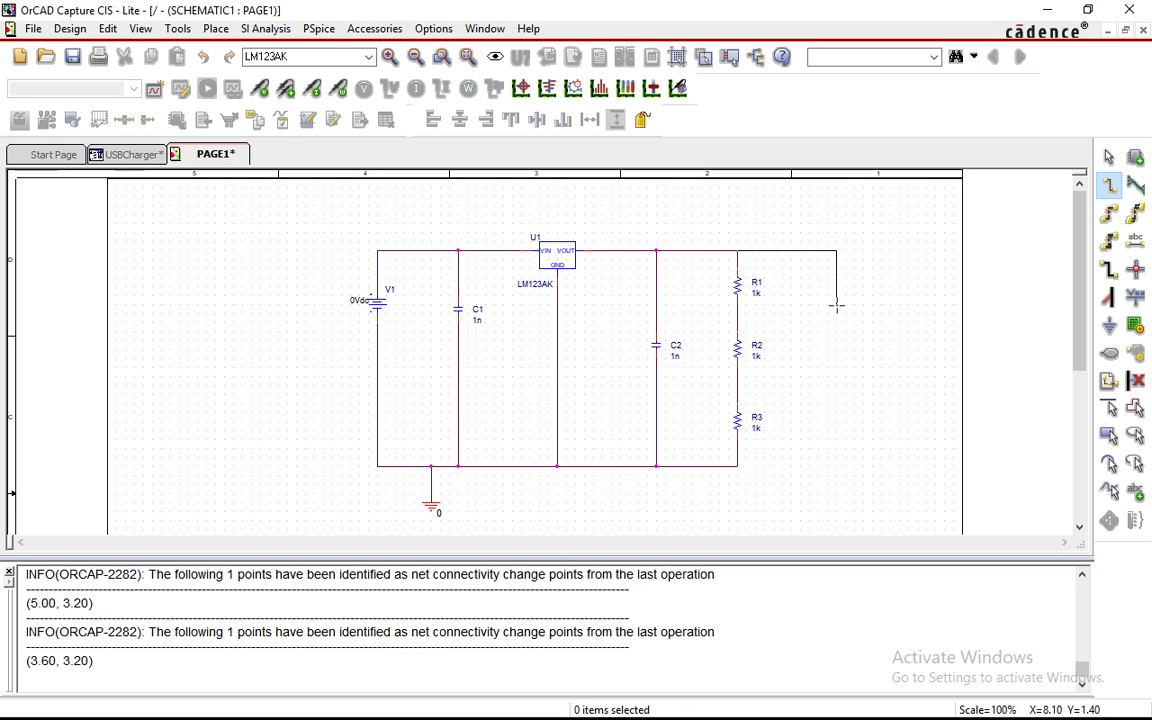
left_click(836, 305)
double_click(880, 305)
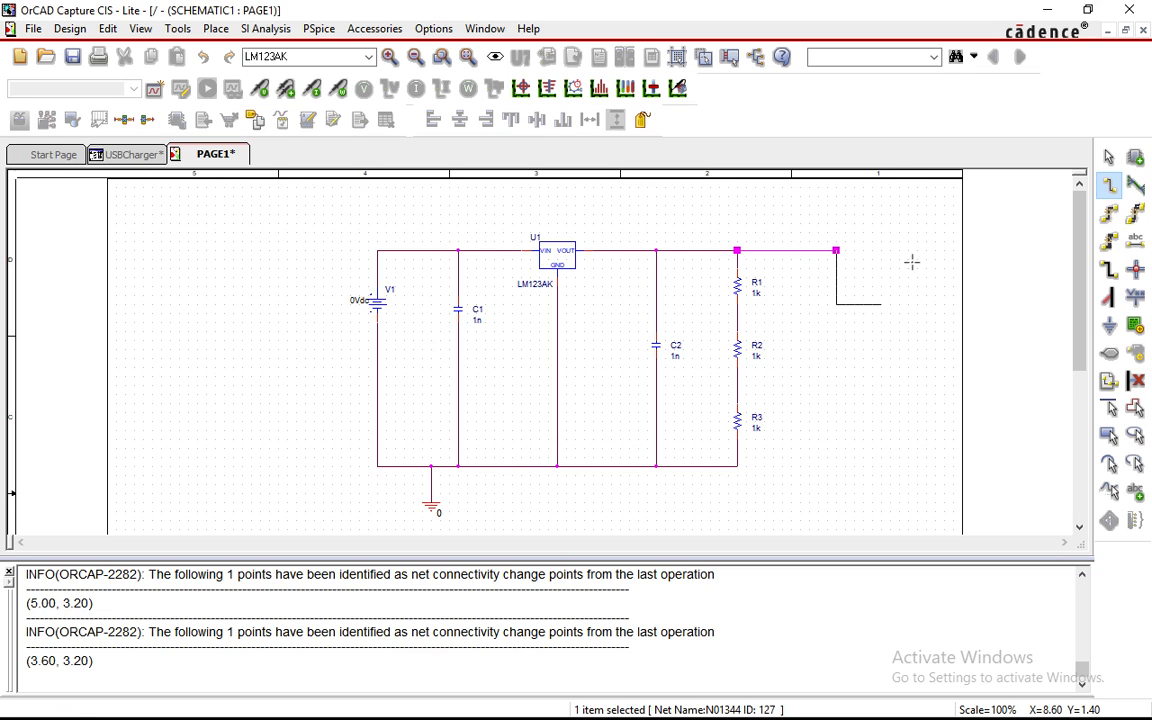
left_click(866, 304)
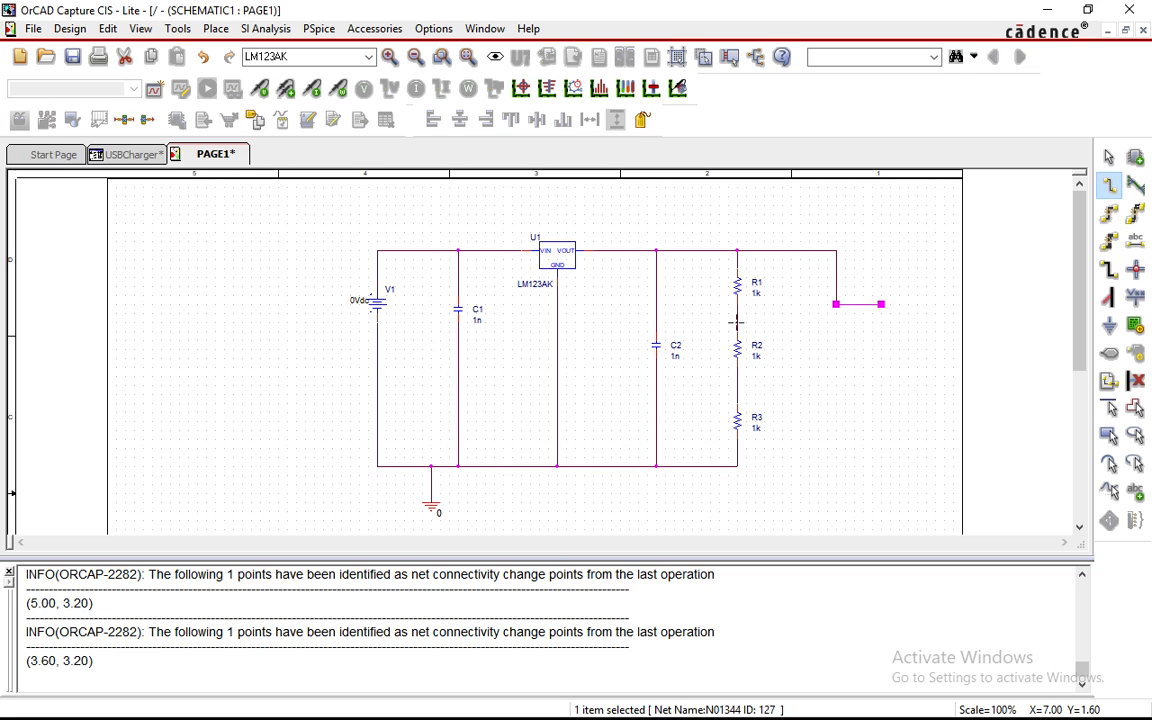
Step: Run open output wires from the R1-R2 node to about X=8.60, Y=1.60 and from the R2-R3 node to about X=8.60, Y=1.80
left_click(737, 323)
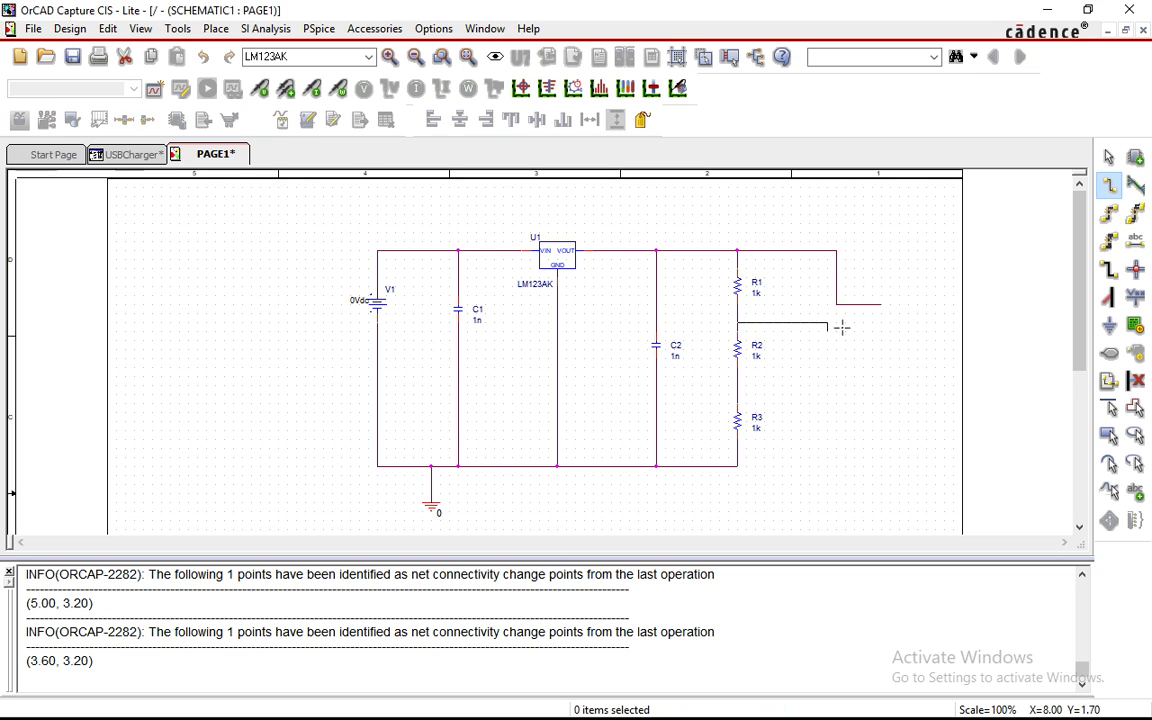
left_click(880, 319)
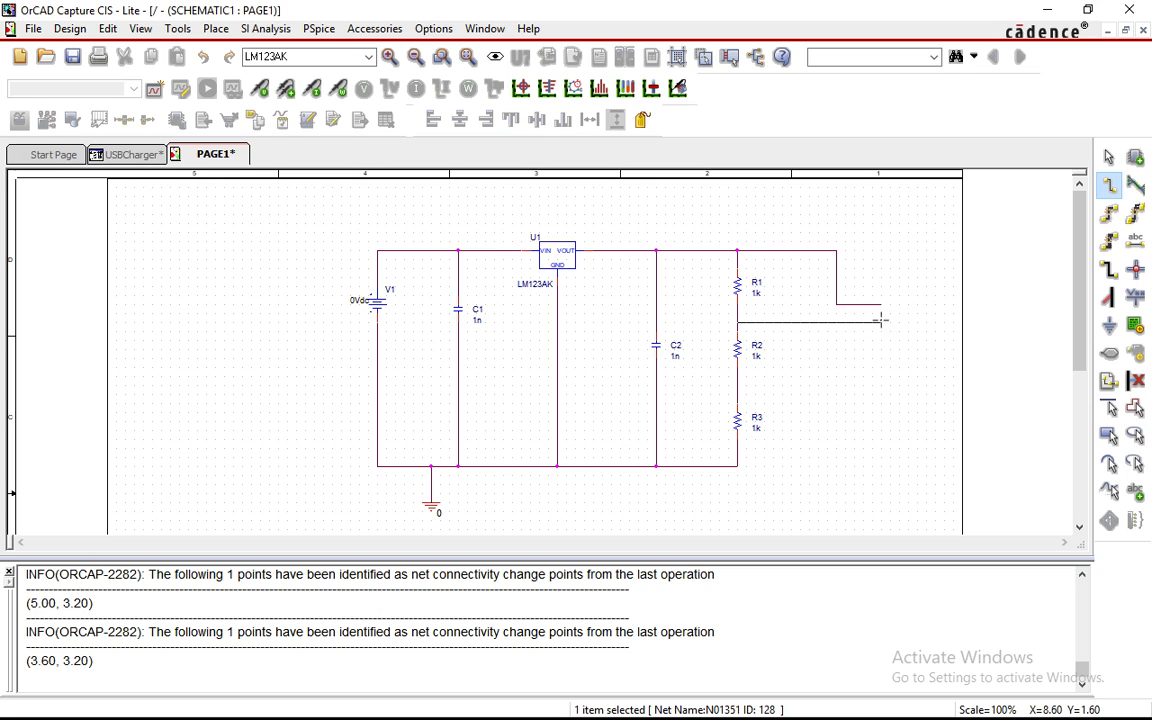
left_click(737, 385)
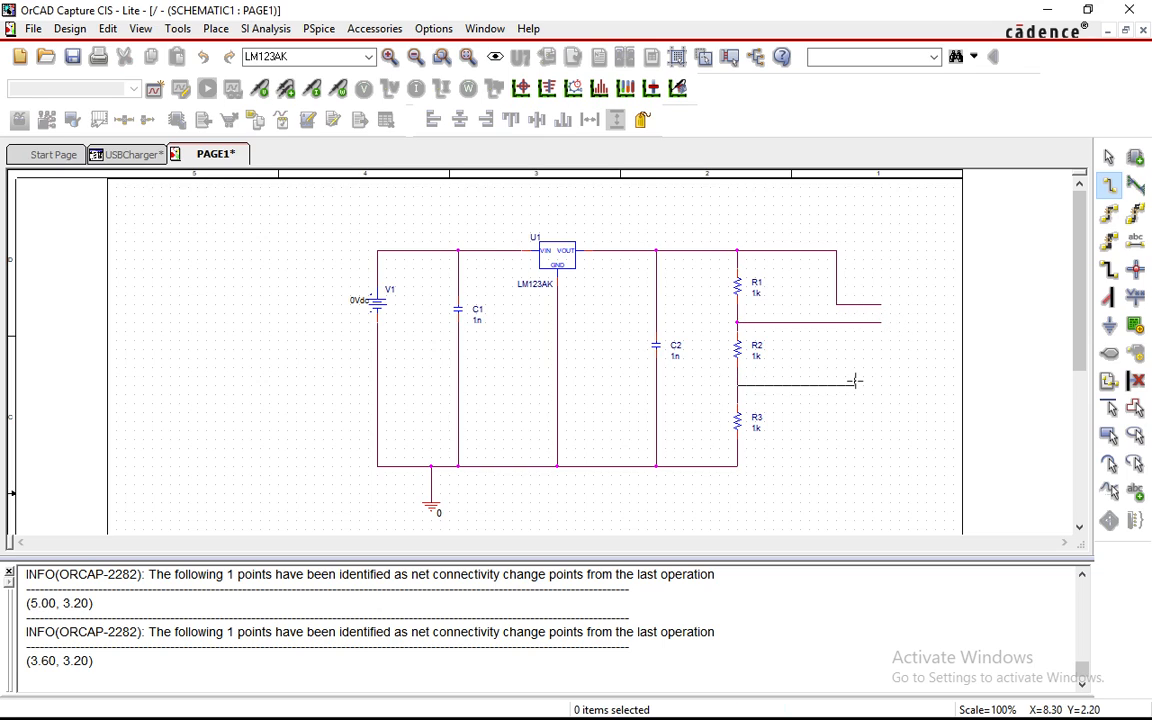
left_click(836, 341)
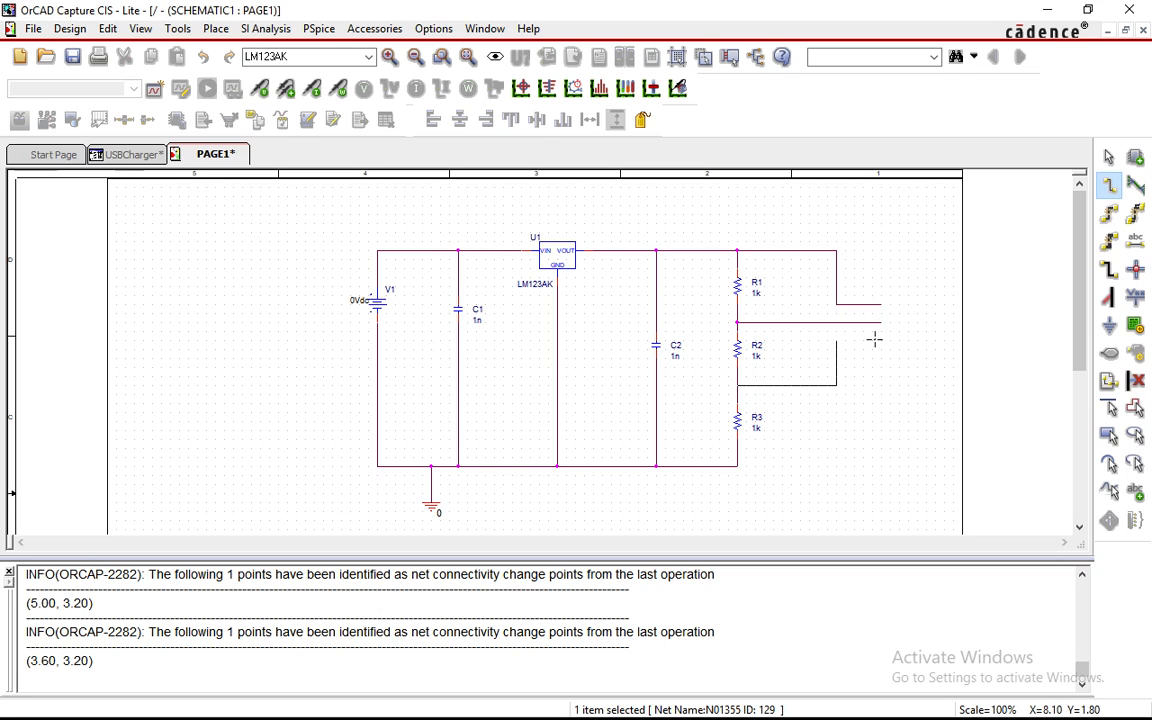
Step: Run a fourth output wire from the return line below R3 to an open end at about X=8.60, Y=2.00, and end wiring
left_click(737, 466)
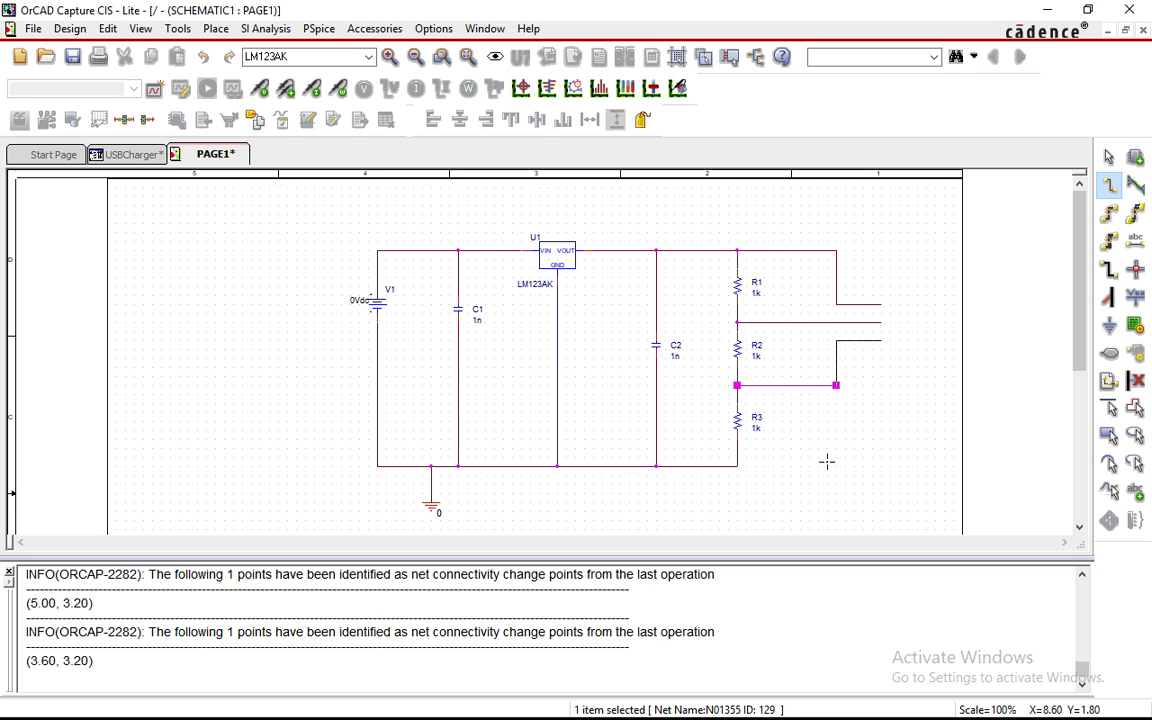
left_click(854, 396)
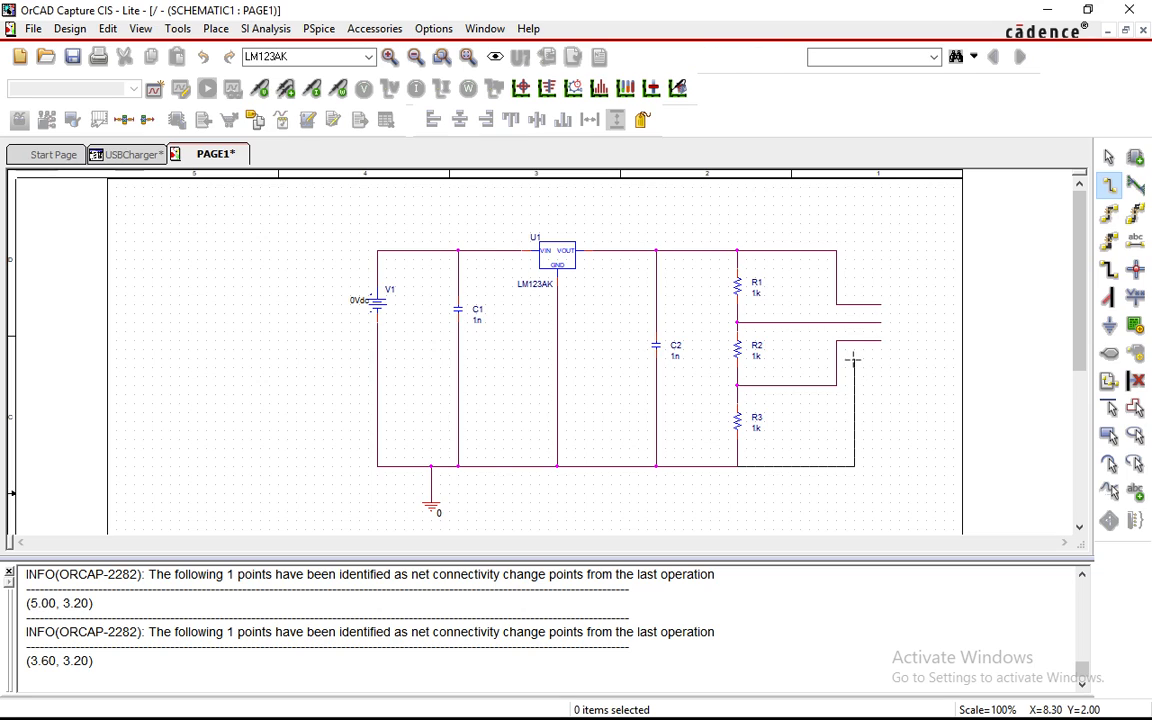
left_click(864, 360)
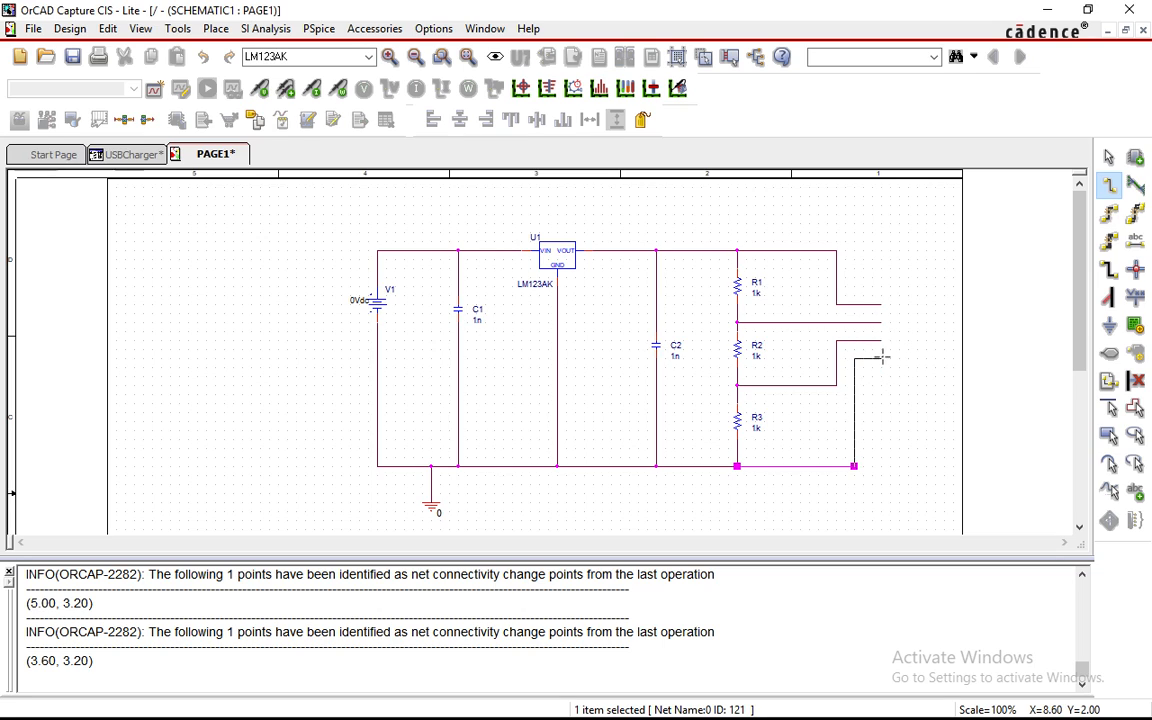
right_click(890, 235)
left_click(908, 248)
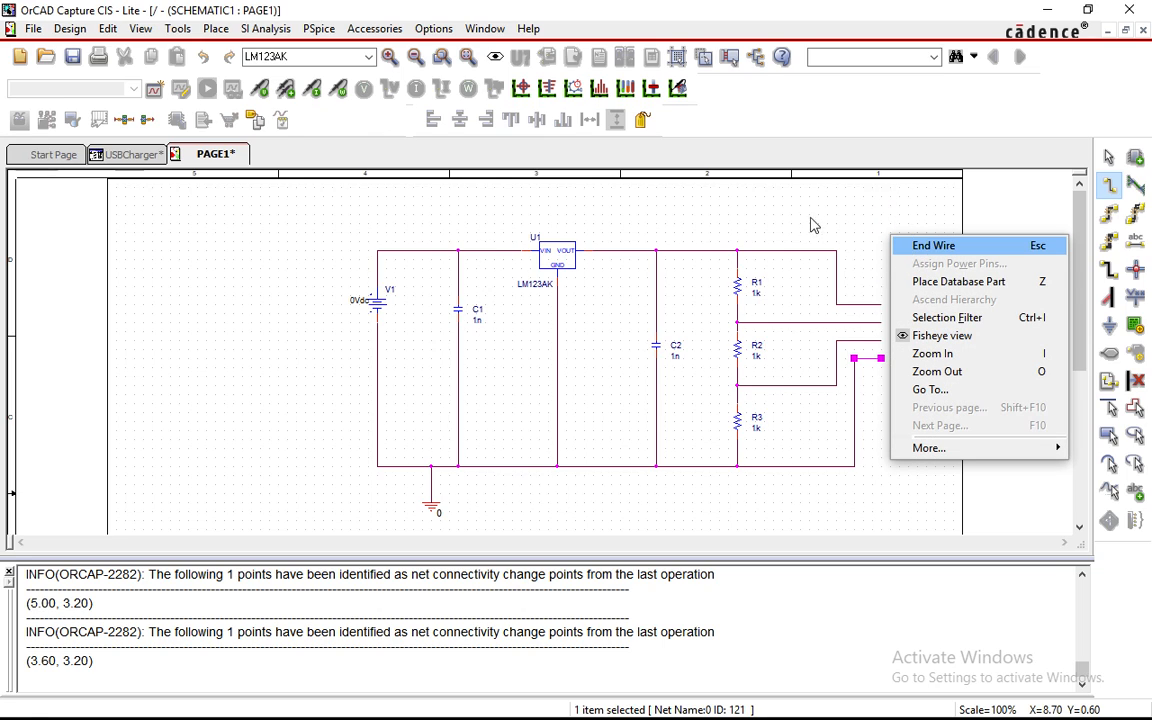
Step: Set the DC value of source V1 to 12Vdc
left_click(347, 303)
left_click(352, 301)
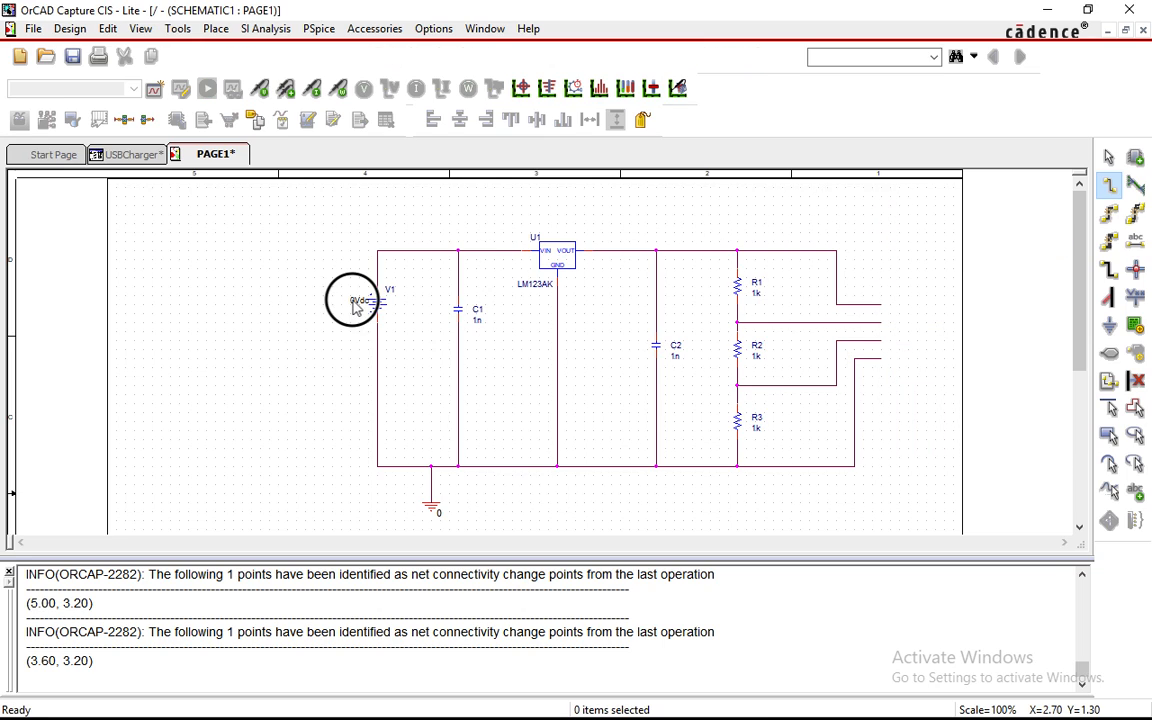
double_click(365, 310)
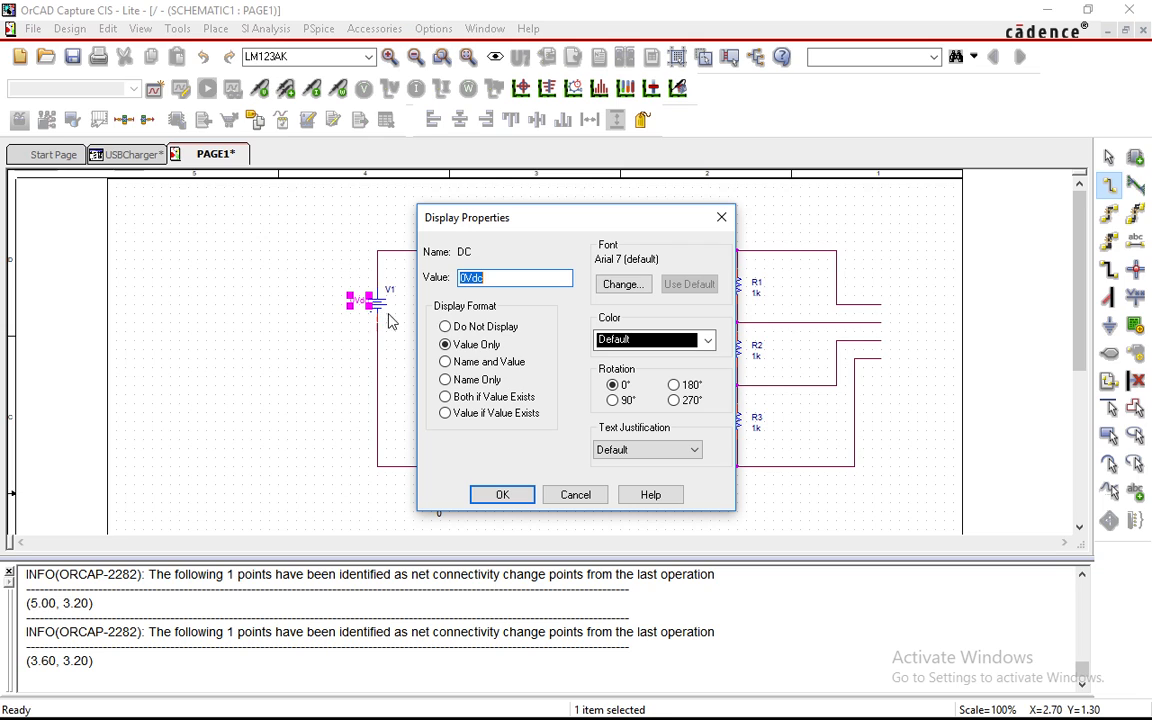
left_click(463, 278)
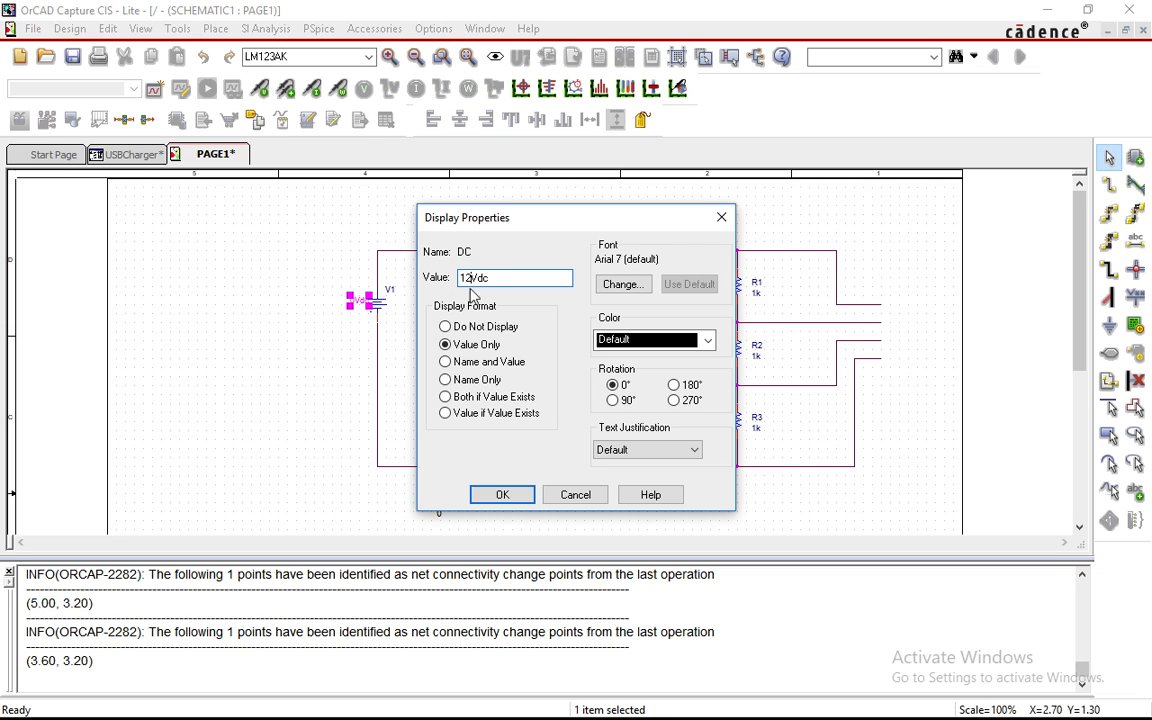
type("12")
left_click(503, 496)
Step: Set the values of capacitors C1 and C2 to 10uF each
left_click(479, 318)
double_click(479, 327)
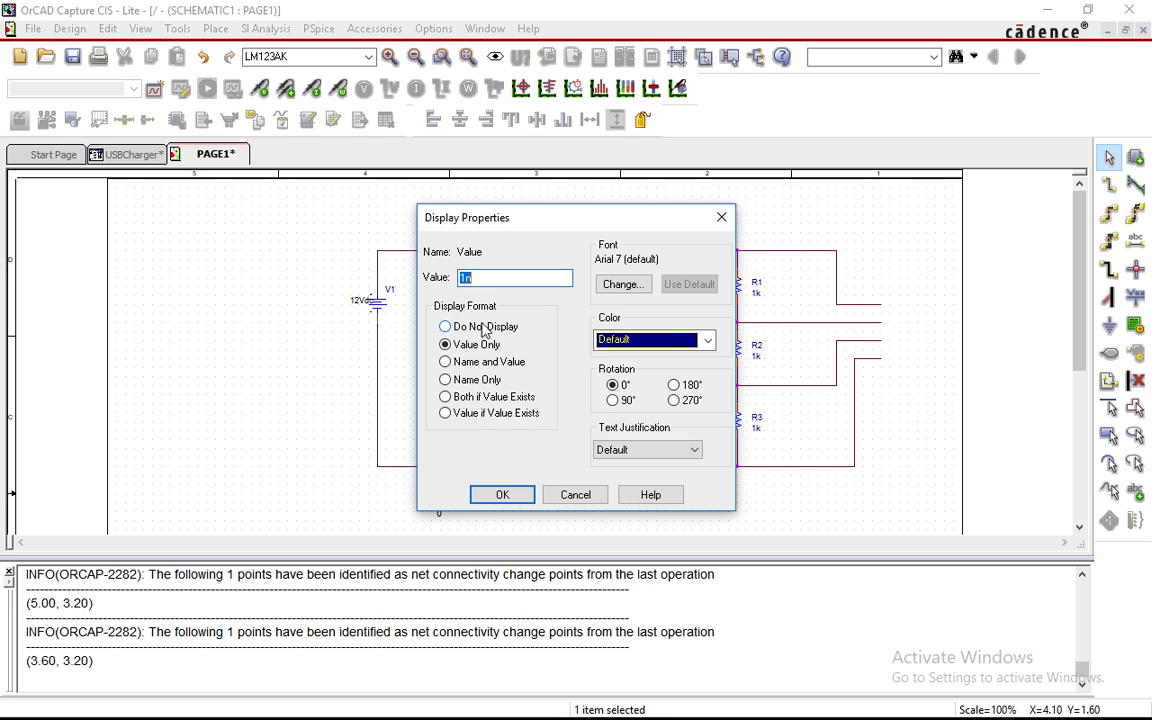
left_click_drag(518, 225, 518, 271)
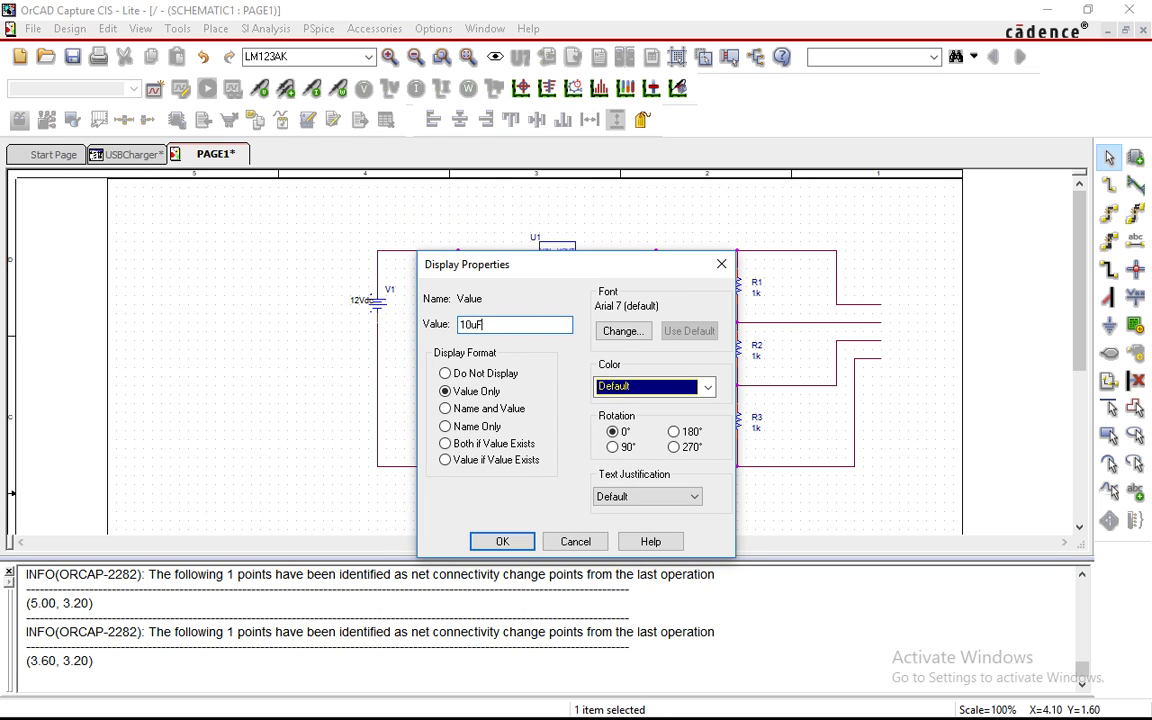
left_click(502, 541)
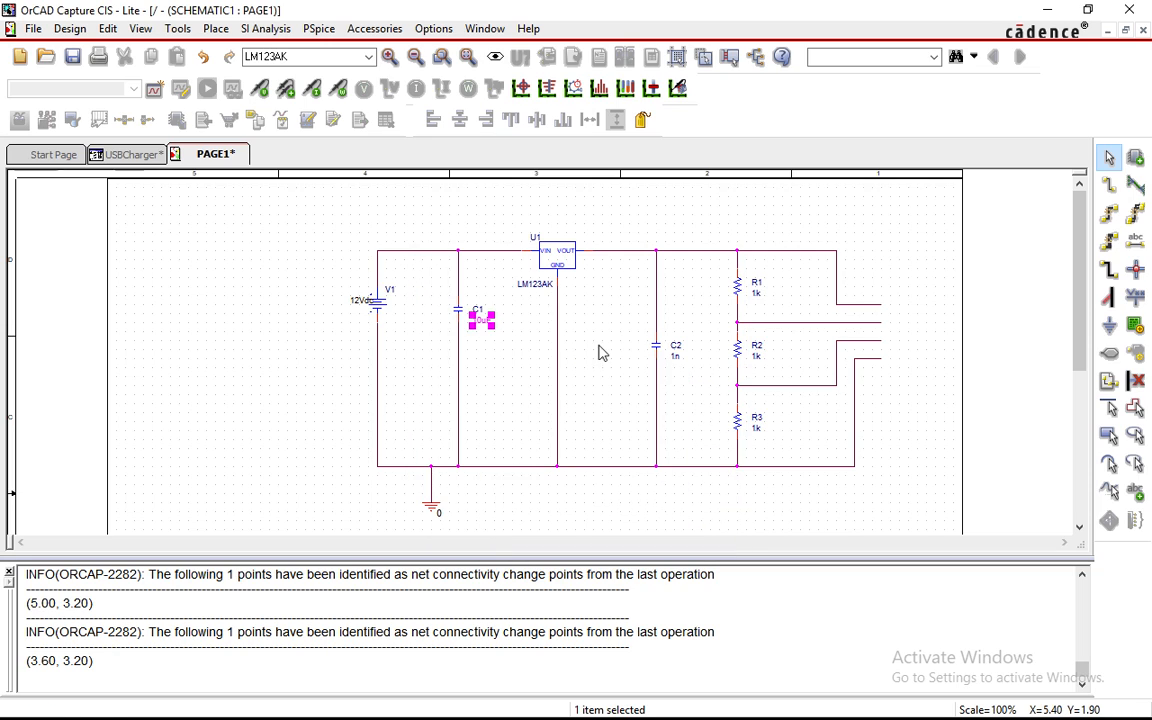
double_click(676, 356)
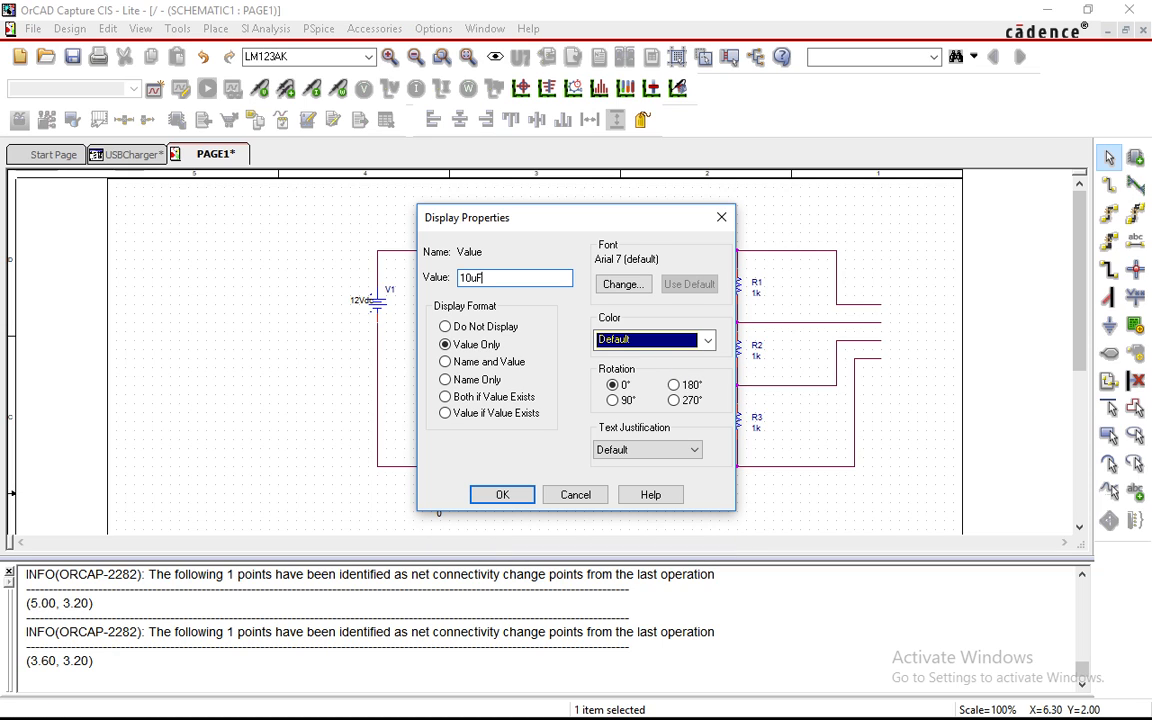
type("10uF")
key("Return")
left_click(590, 285)
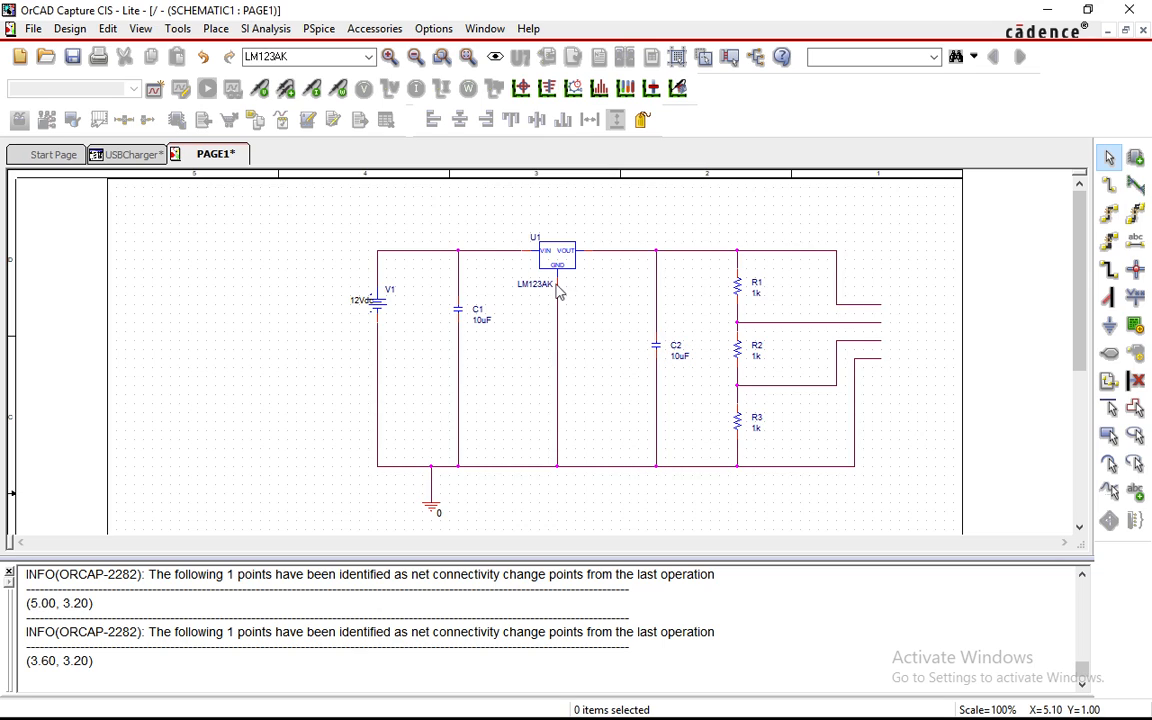
Step: Set the value of resistor R1 to 8.06k and the value of R2 to 220
left_click(757, 300)
double_click(757, 300)
type("8.06k")
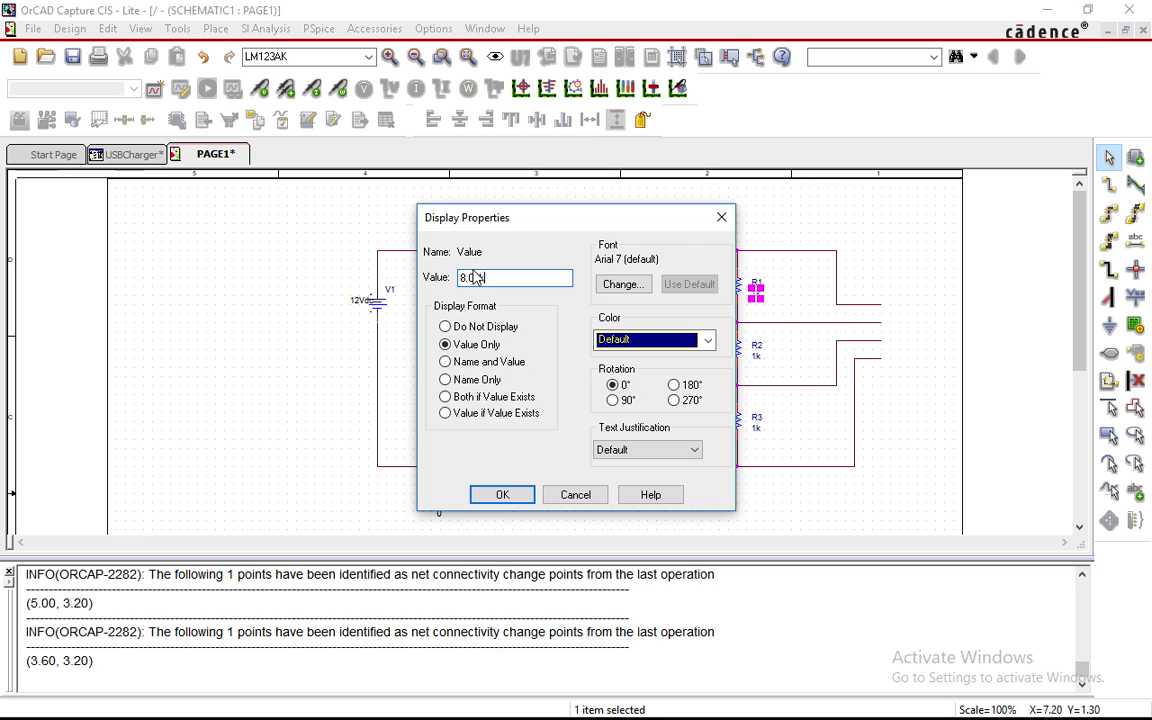
left_click(502, 494)
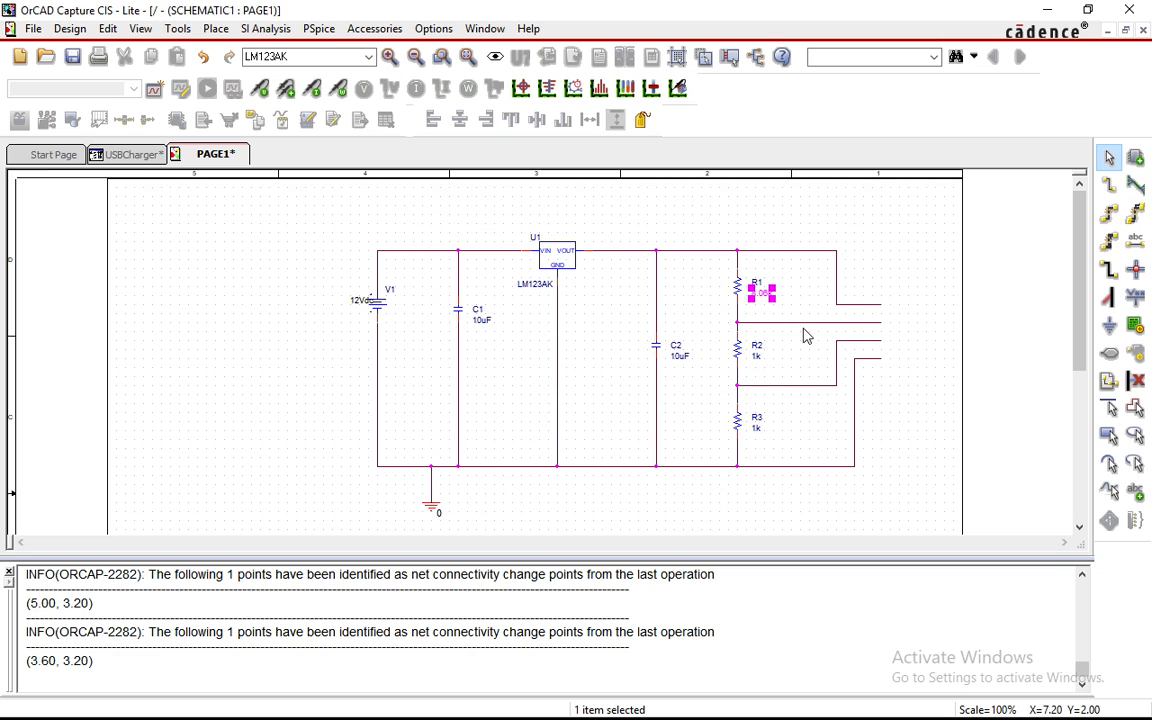
double_click(758, 357)
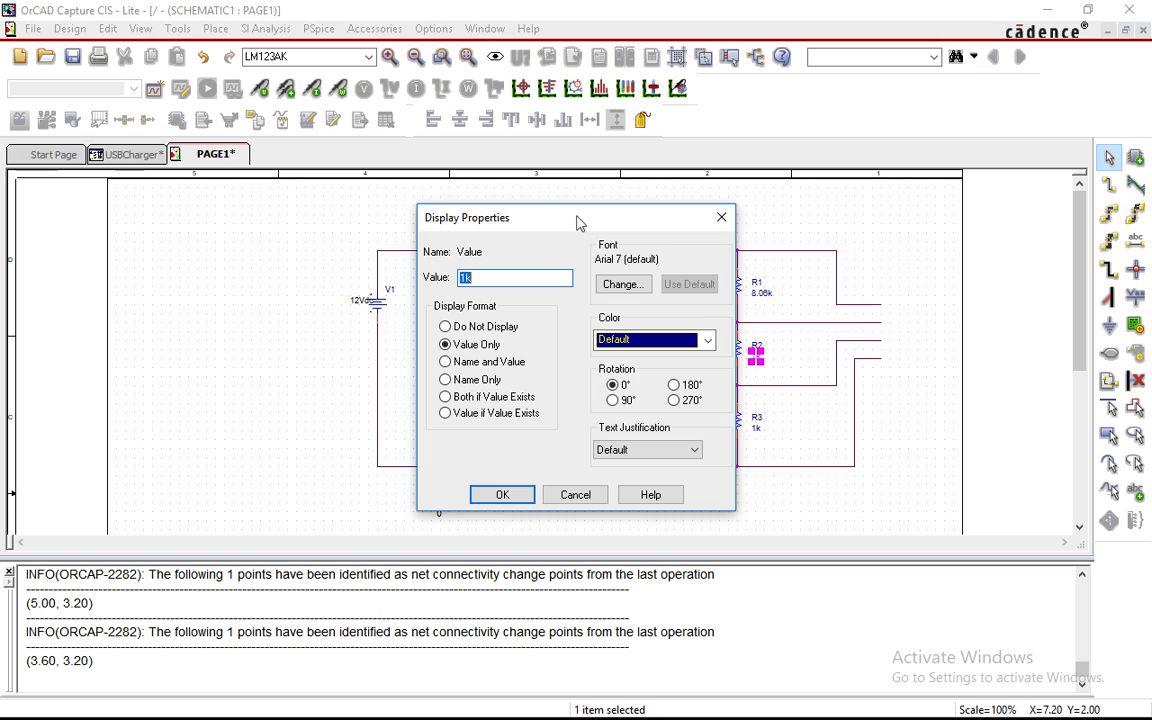
type("220")
left_click(502, 494)
Step: Set the value of resistor R3 to 6.04k and clear the selection
double_click(756, 428)
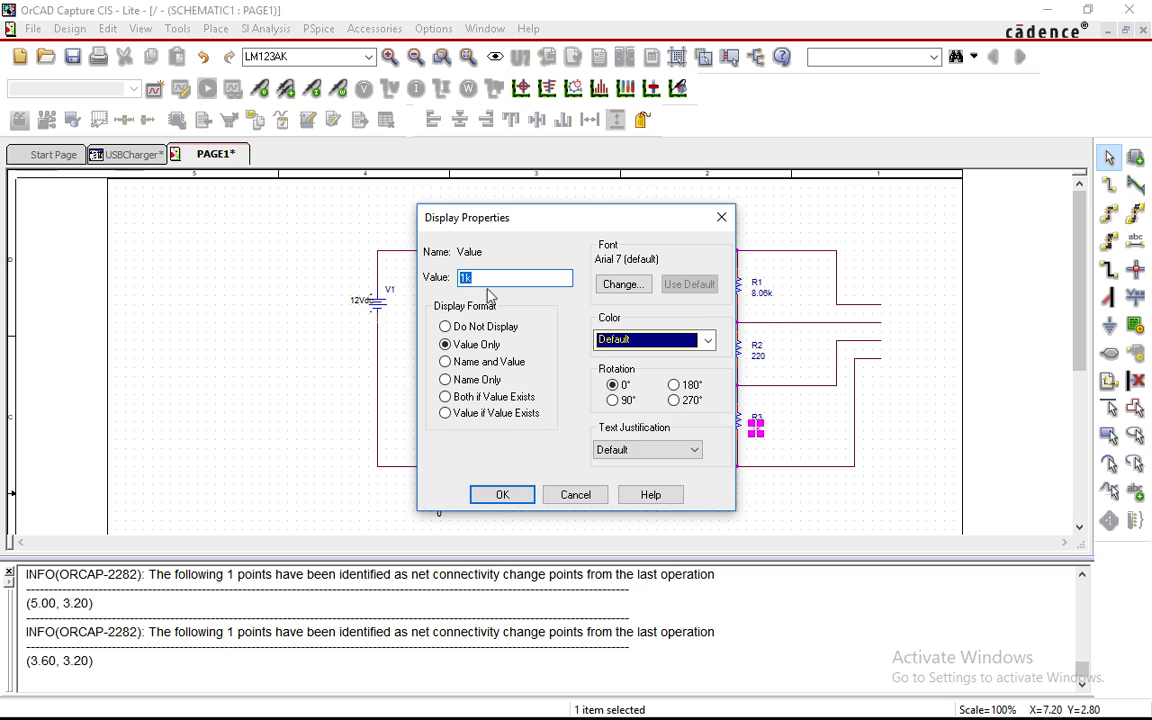
type("6.04")
left_click(501, 494)
left_click(678, 325)
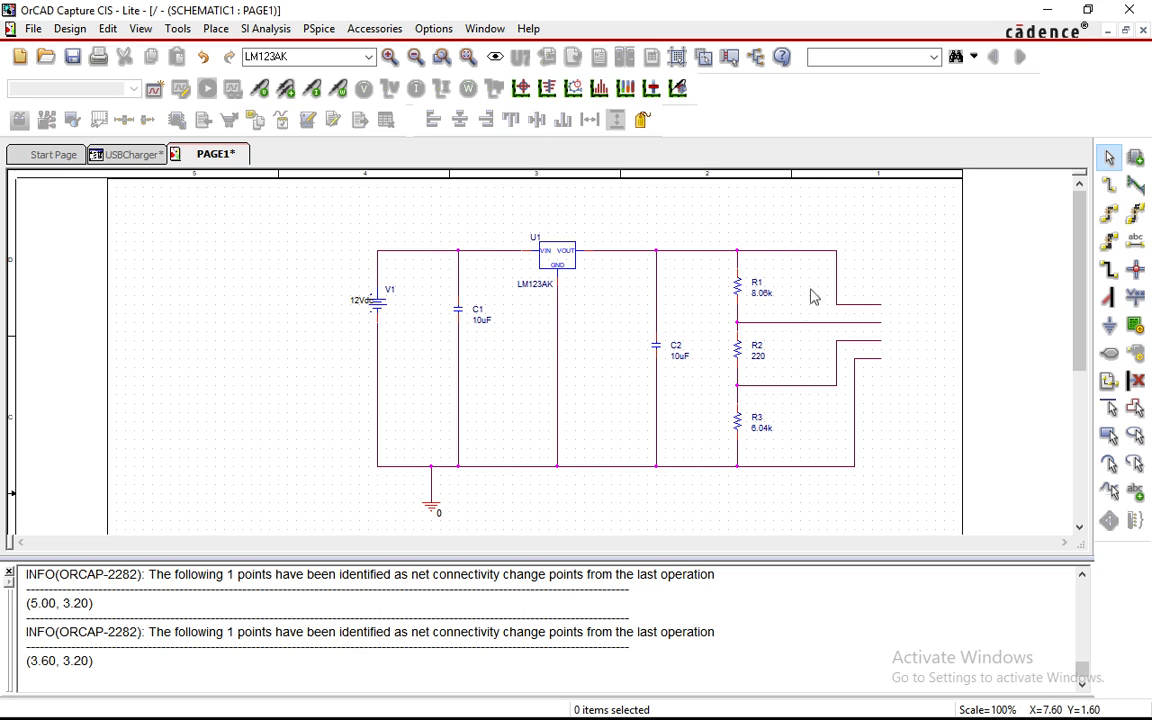
left_click(404, 222)
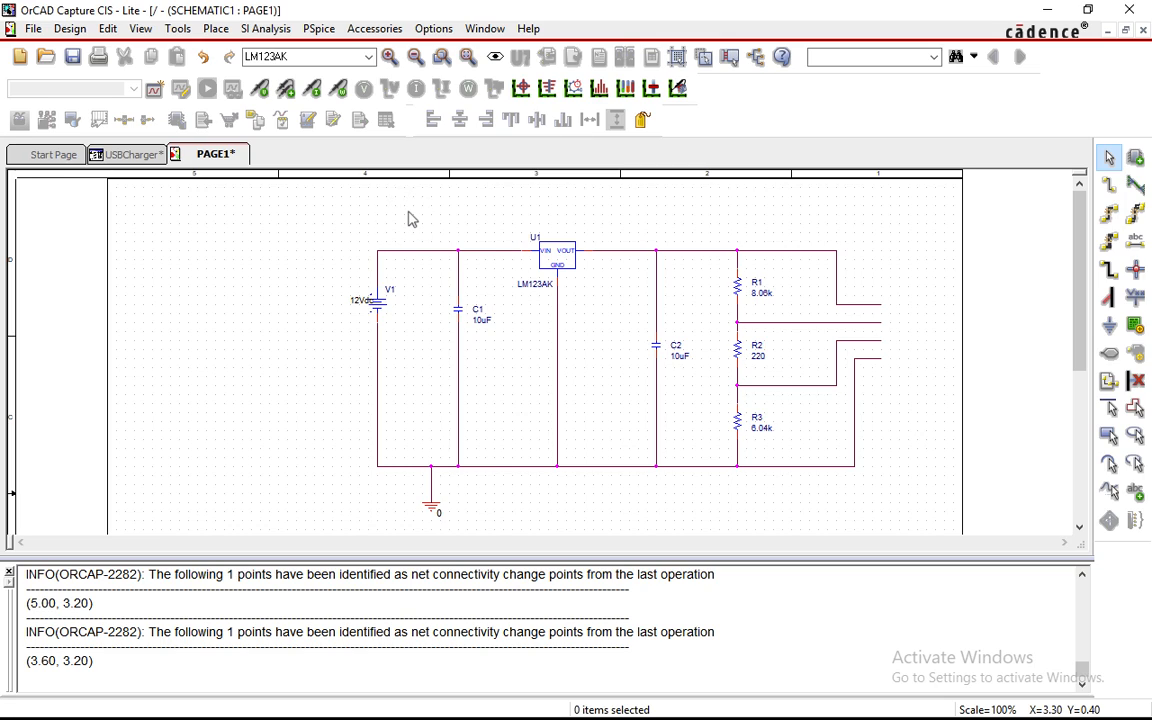